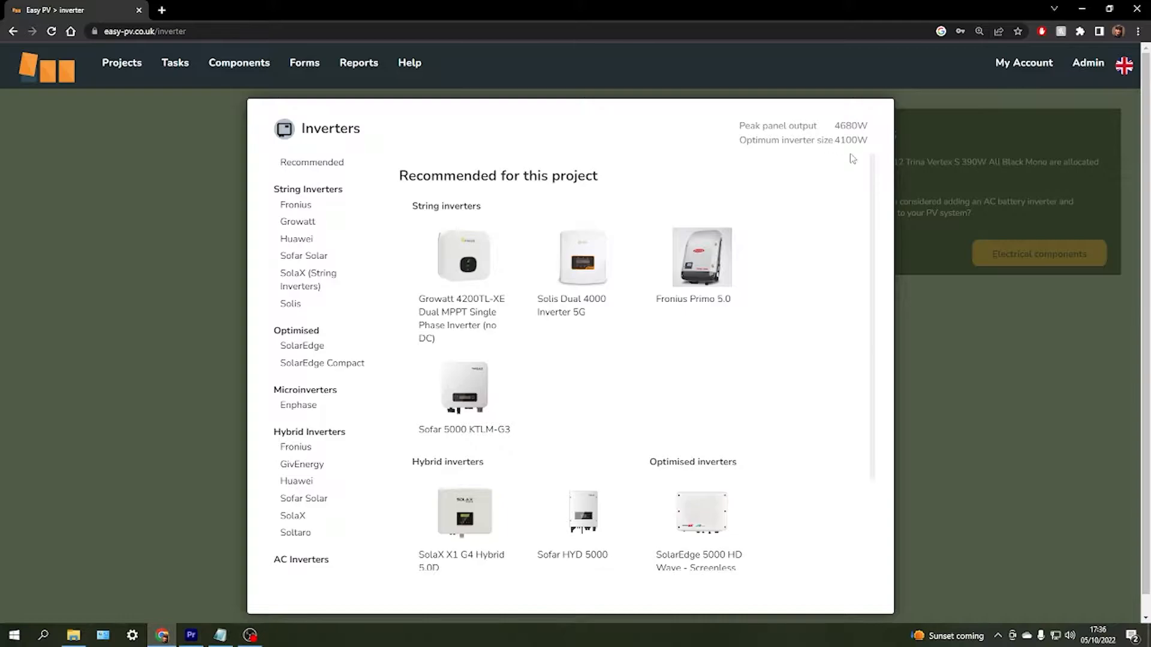
Step: Examine the inverters recommended for this project and the manufacturers listed under each inverter category
scroll(819, 192, down, 1)
scroll(819, 216, up, 1)
scroll(532, 413, down, 2)
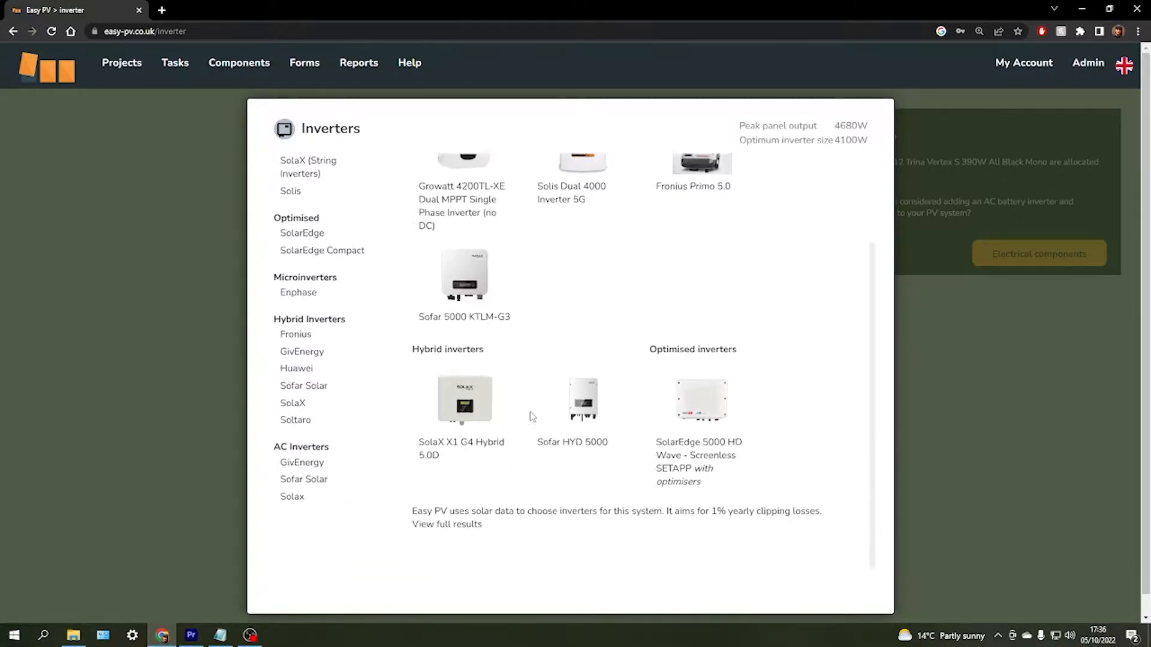
scroll(557, 388, up, 2)
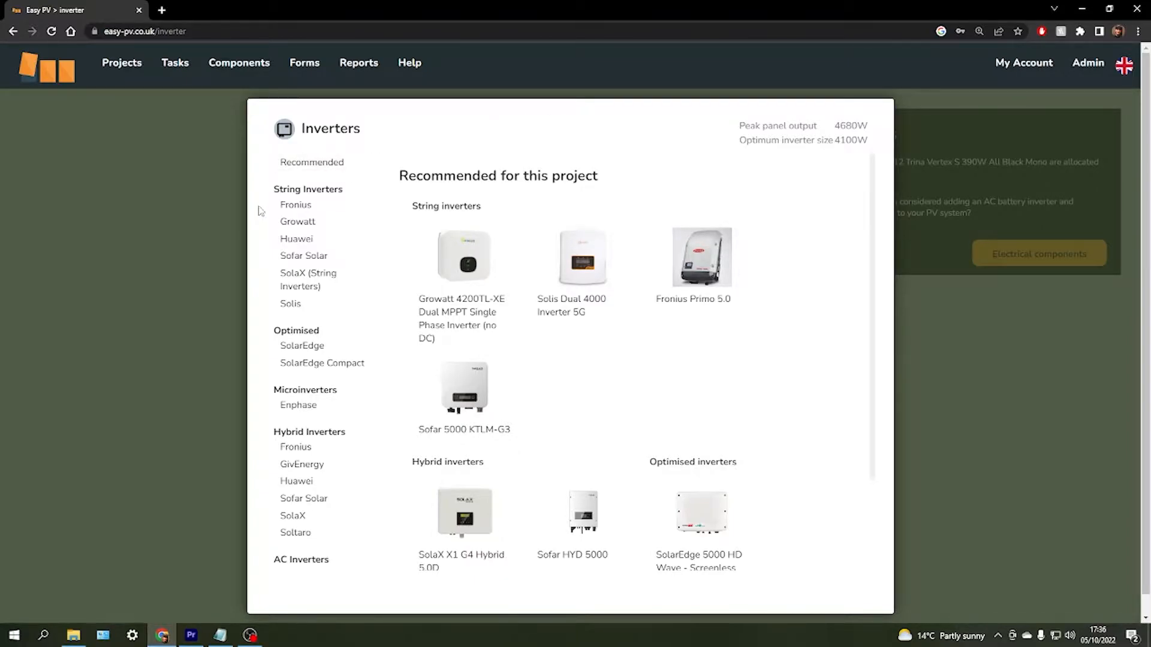
scroll(262, 220, down, 1)
scroll(263, 223, up, 1)
scroll(257, 328, down, 1)
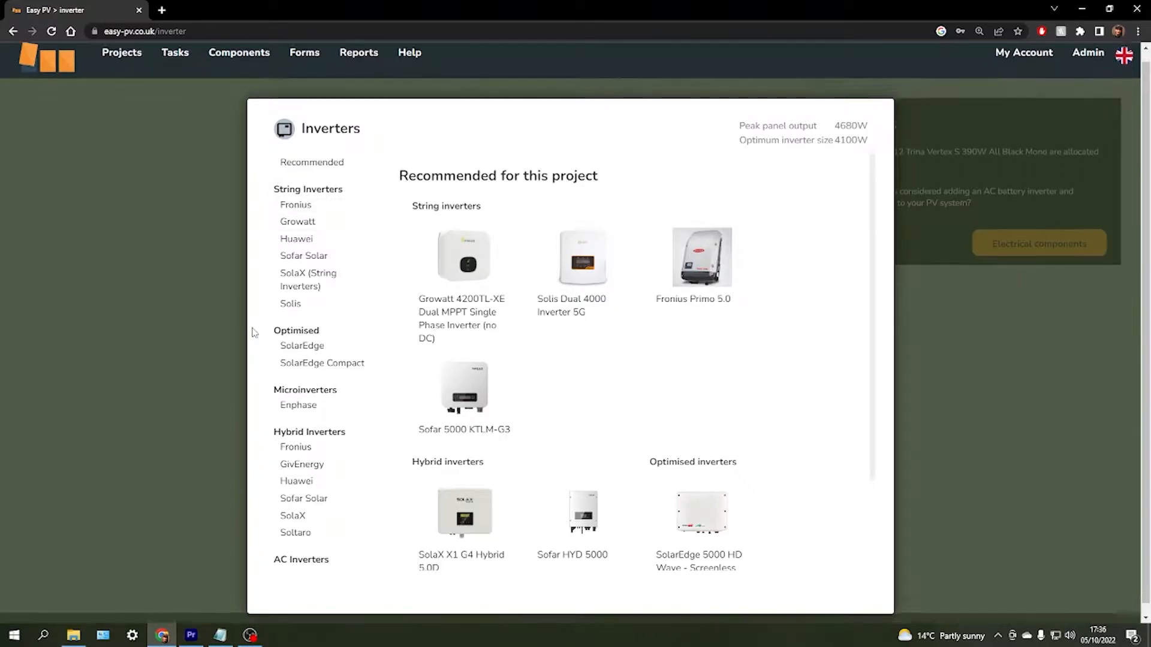
scroll(217, 311, up, 1)
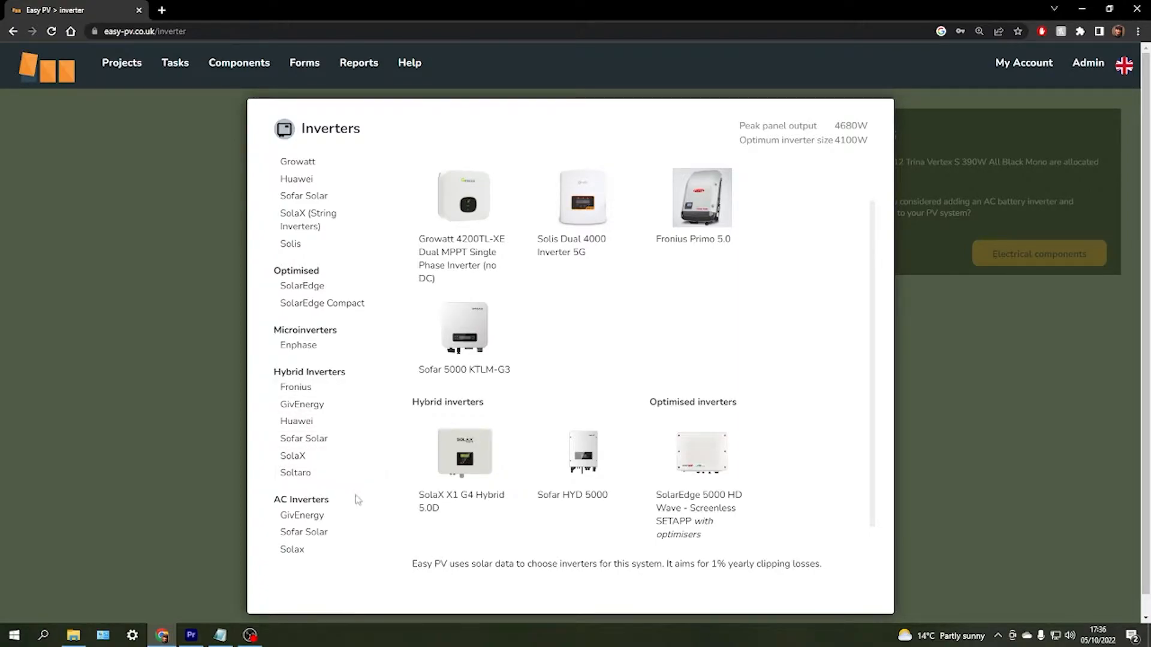
scroll(368, 495, up, 1)
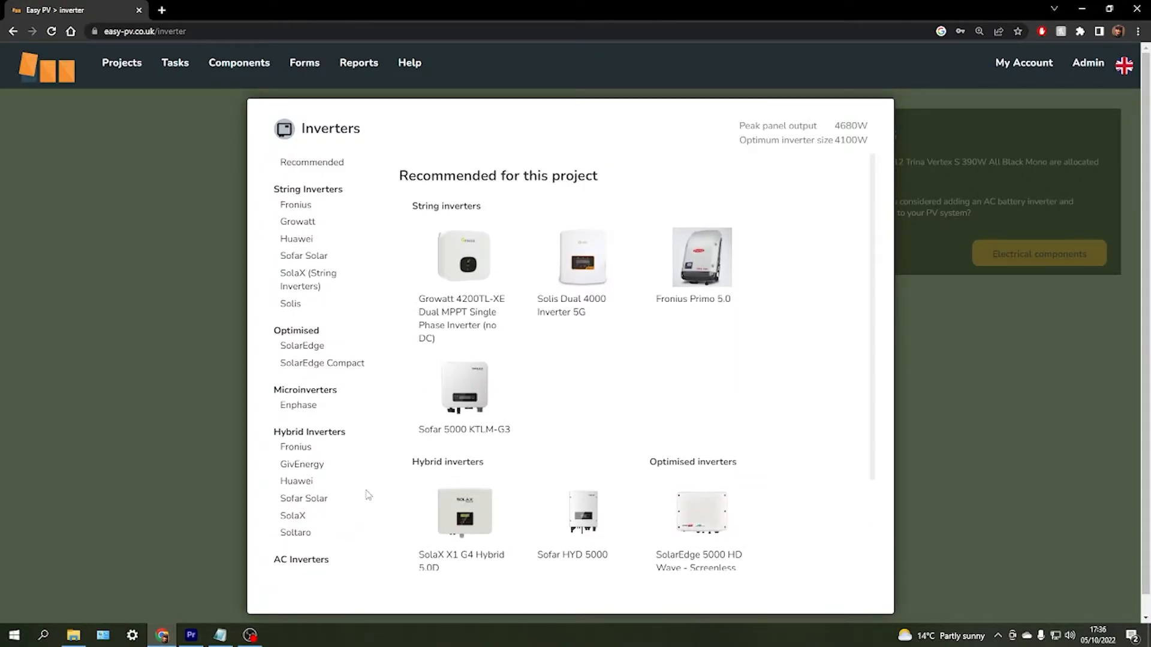
Step: Show the Growatt string inverter range and review the output loss of its single-phase models
click(327, 223)
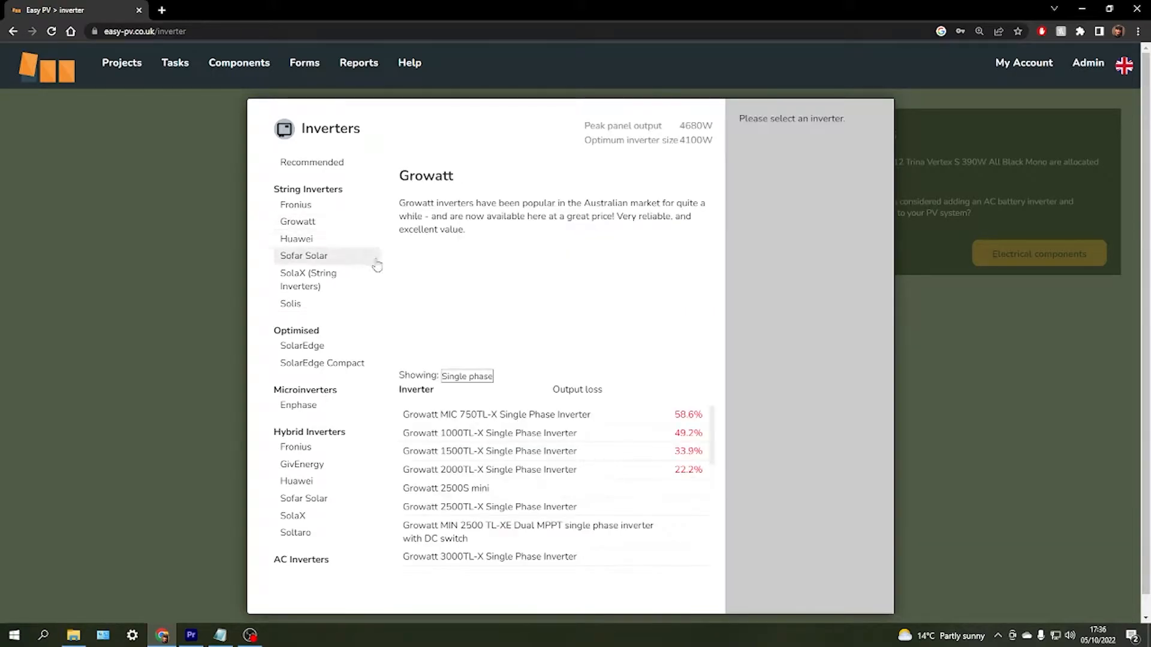
scroll(609, 451, down, 5)
scroll(563, 497, up, 4)
scroll(560, 480, down, 5)
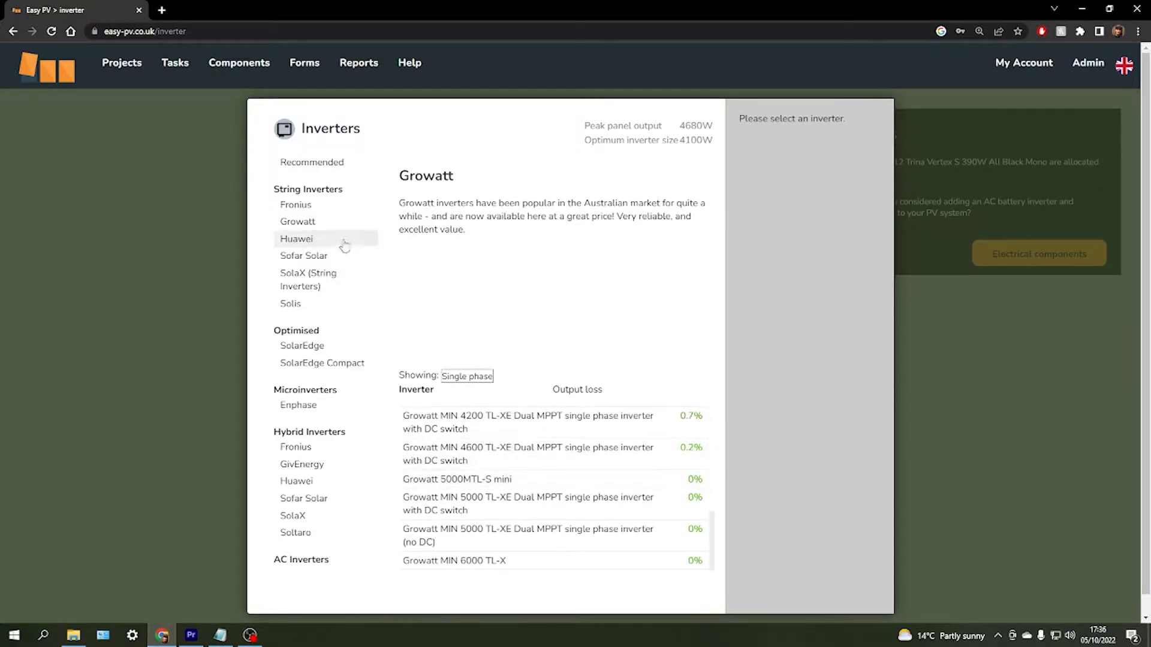
Step: View the three-phase Growatt models and return the list to single phase
click(469, 376)
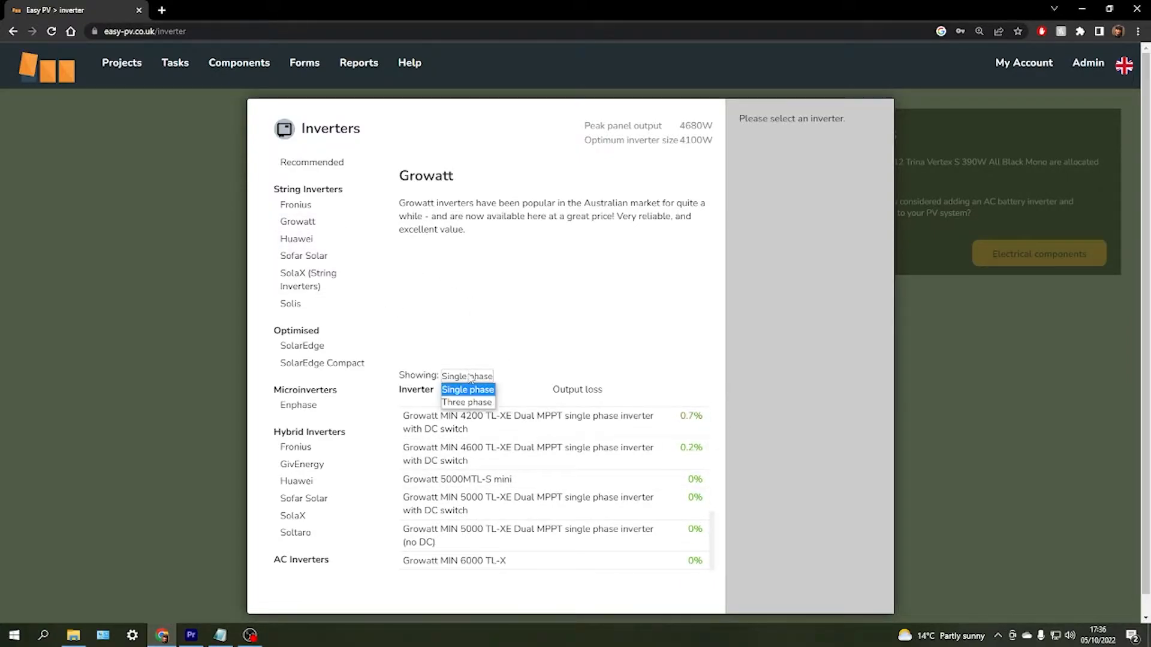
click(467, 402)
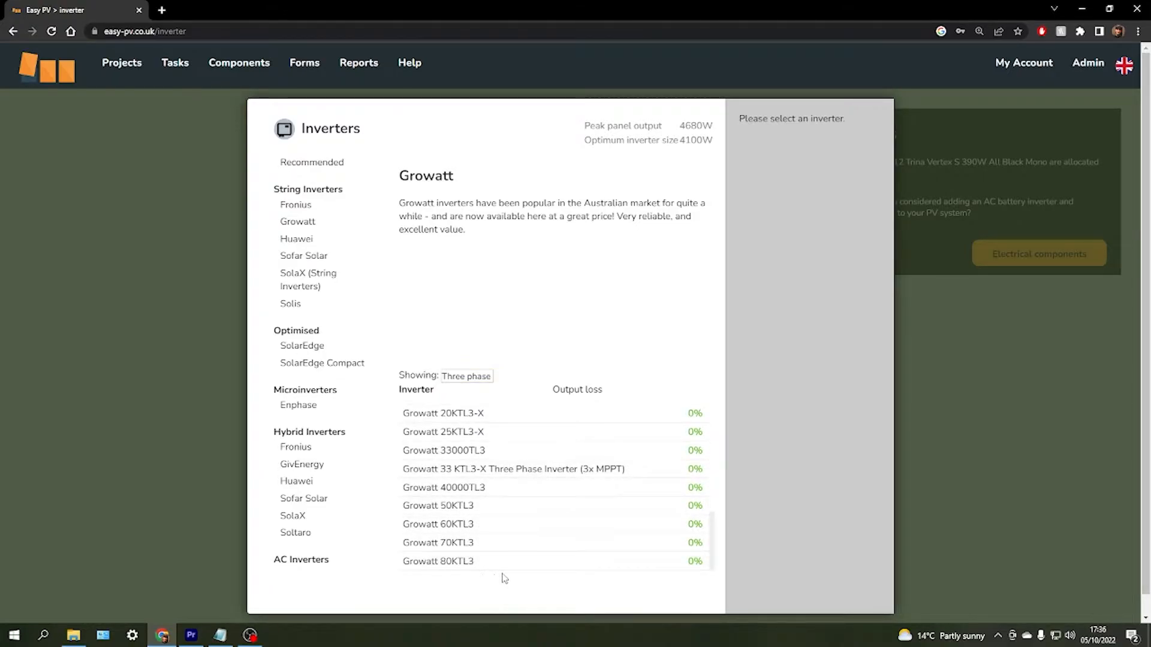
click(474, 378)
click(483, 391)
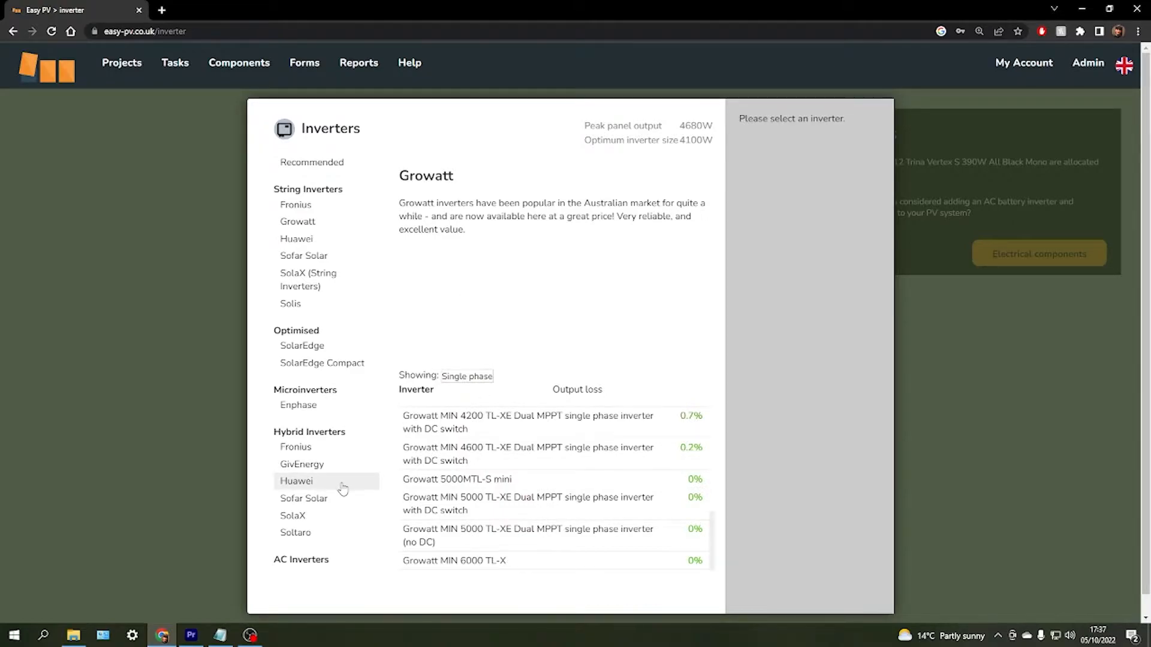
Step: Add the Growatt 4200TL-XE Dual MPPT Single Phase Inverter (no DC) to the project
scroll(343, 488, down, 1)
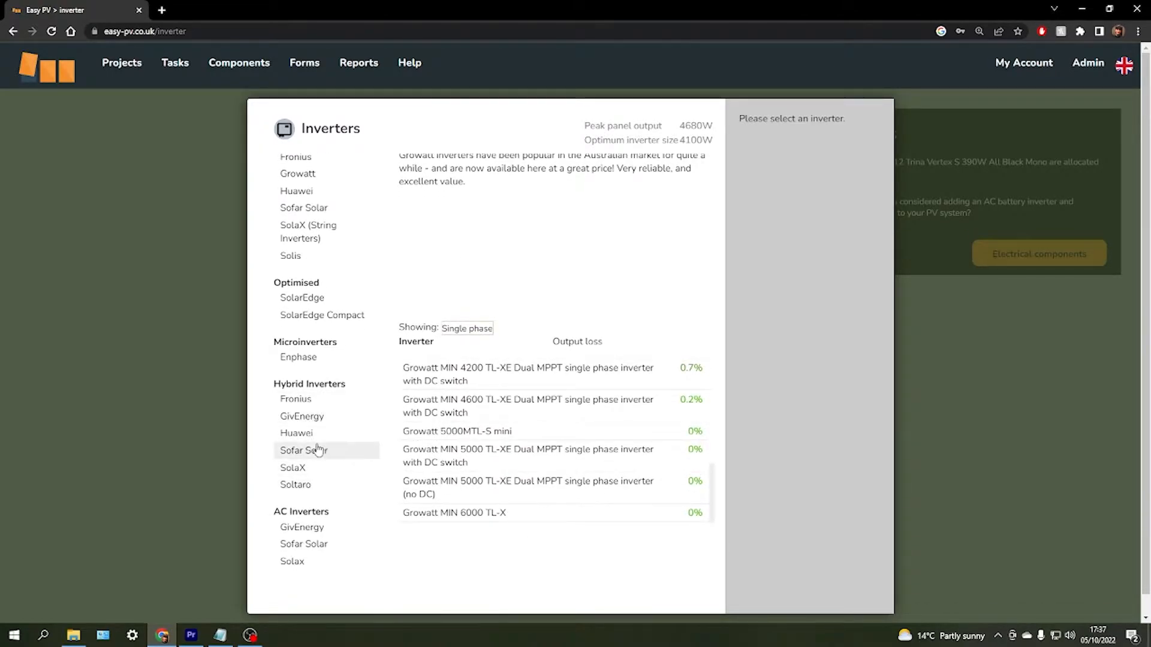
scroll(324, 413, up, 1)
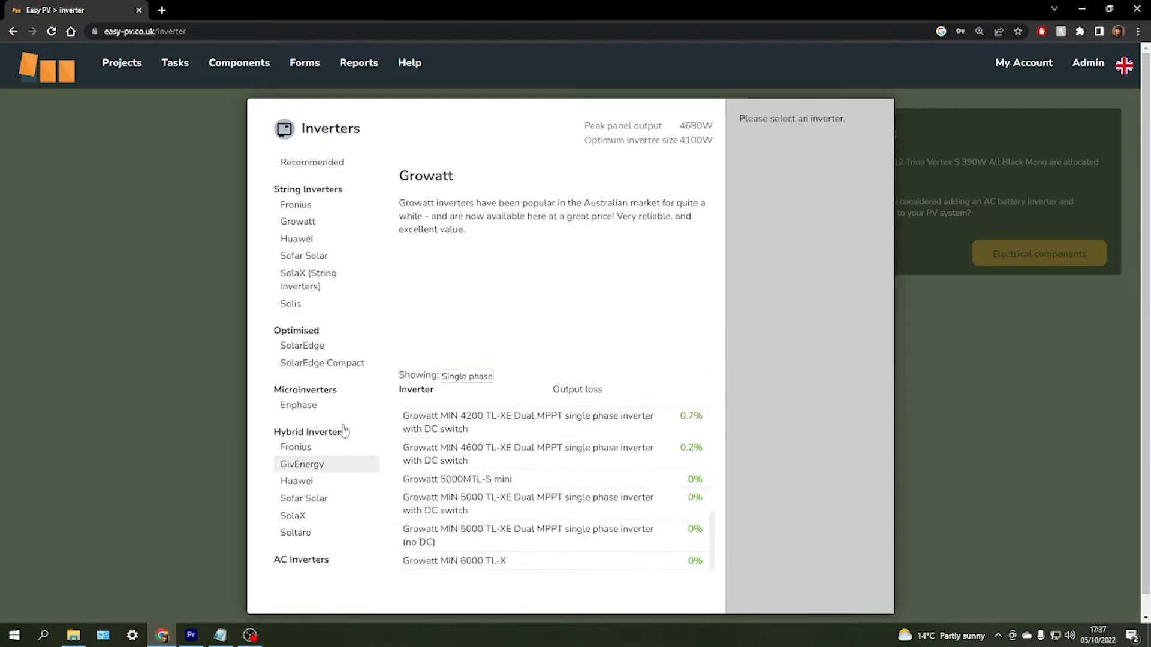
scroll(546, 519, up, 2)
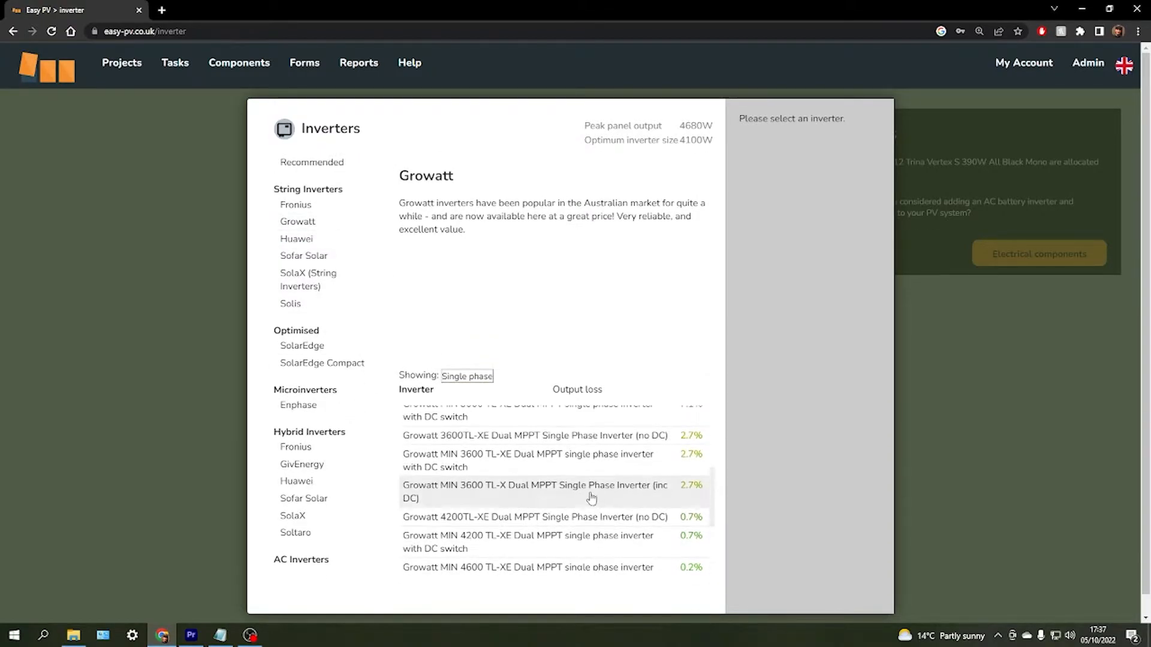
click(546, 516)
click(836, 591)
Step: Add the GivEnergy Giv.AC3.0 AC inverter to the project as a battery storage system
scroll(687, 432, down, 2)
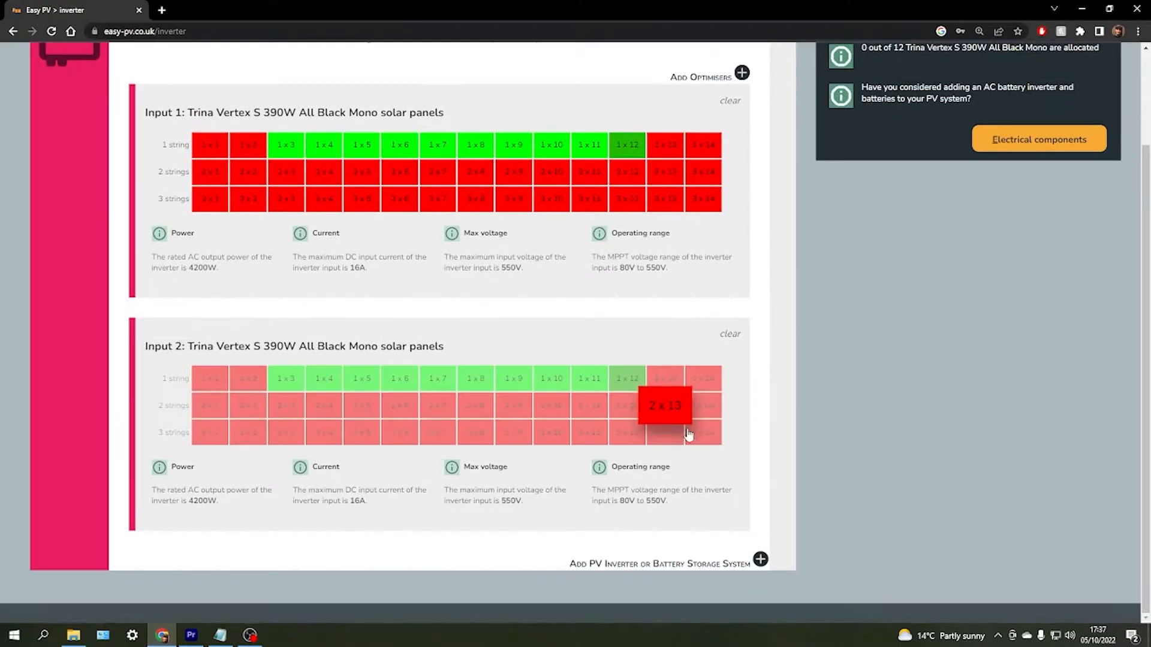
drag(572, 567, 689, 567)
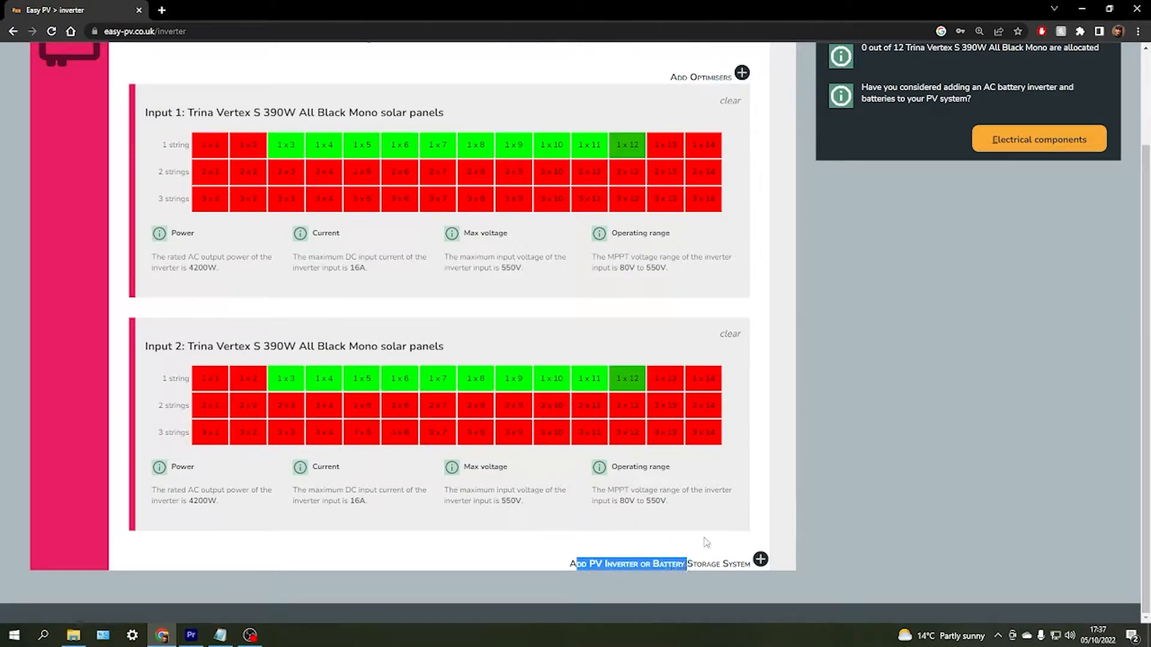
click(710, 544)
click(760, 560)
scroll(334, 501, down, 2)
click(318, 531)
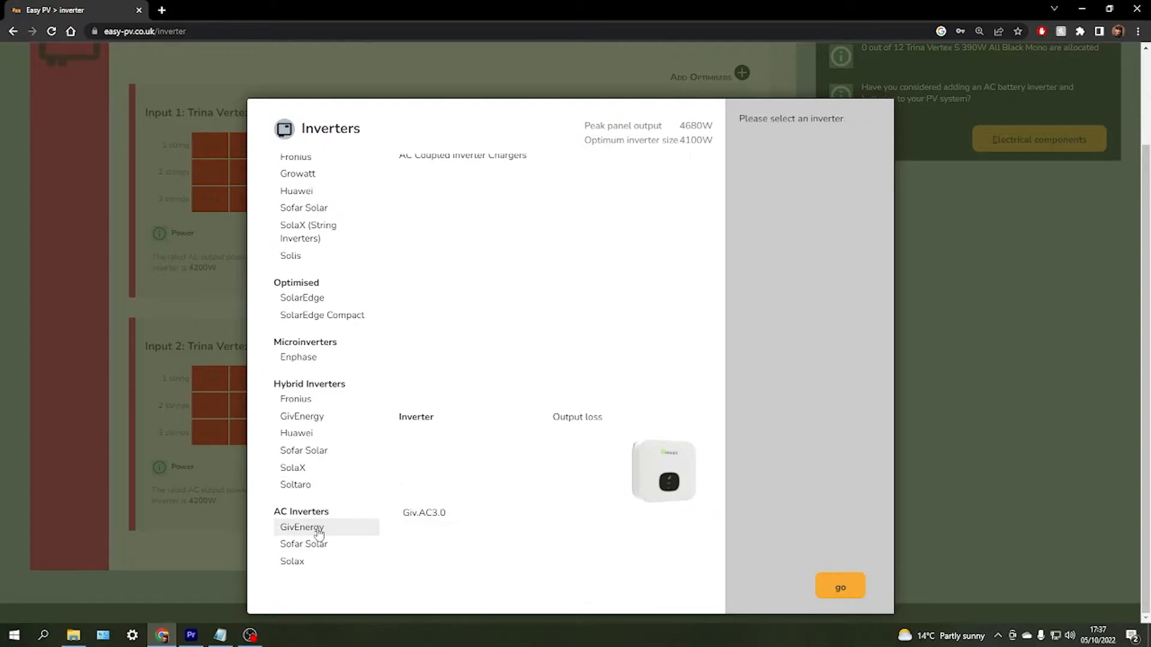
click(455, 519)
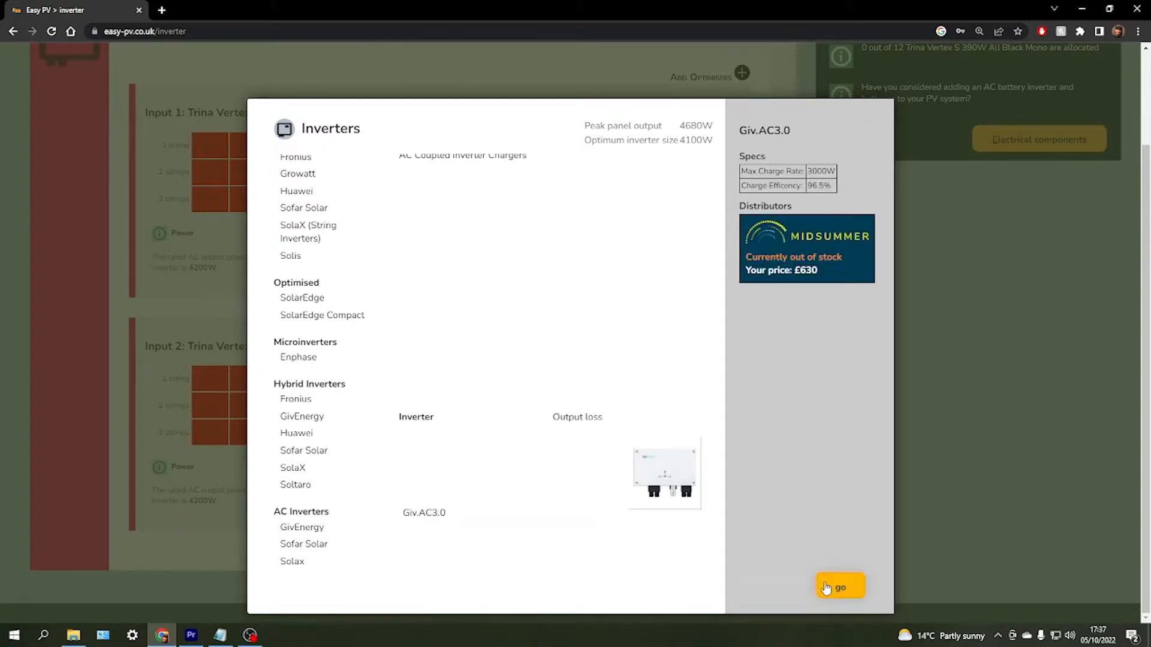
click(824, 589)
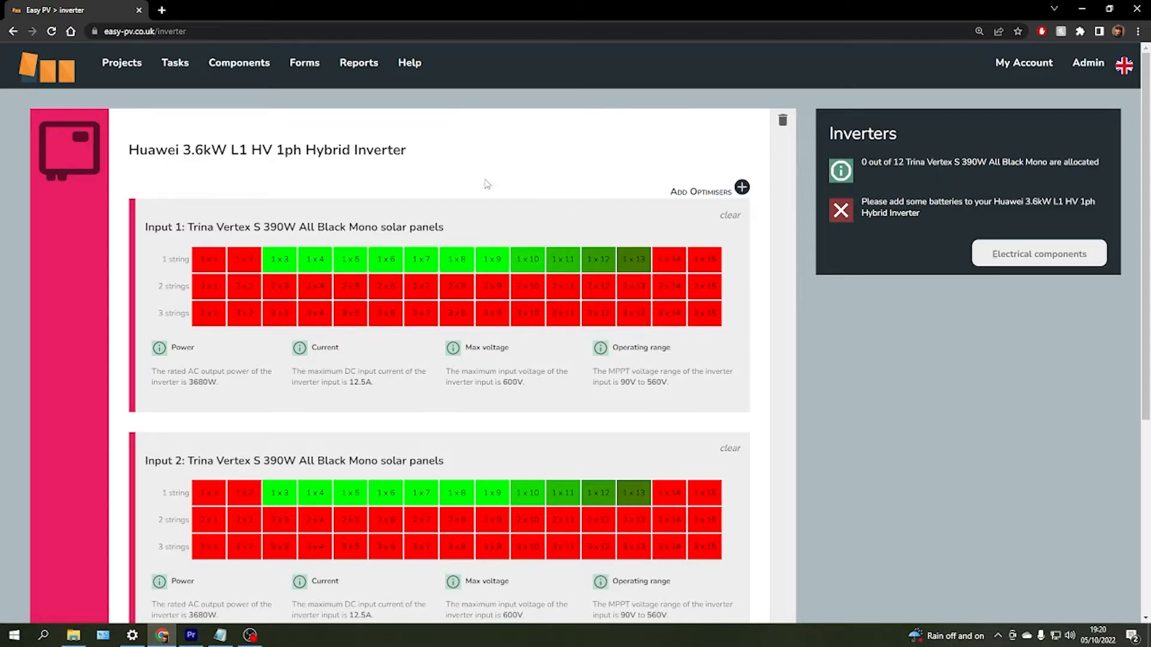
Step: Allocate one string of 6 panels to each of the Huawei hybrid inverter's two inputs and review the compatibility checks
click(395, 264)
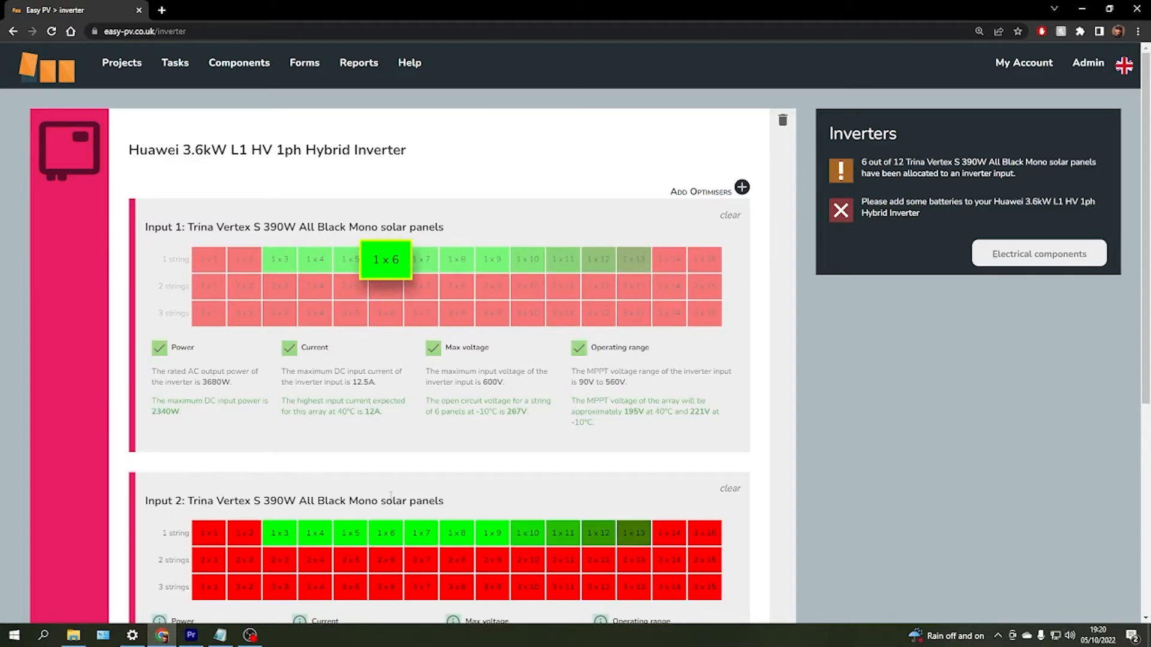
click(394, 533)
scroll(456, 437, down, 1)
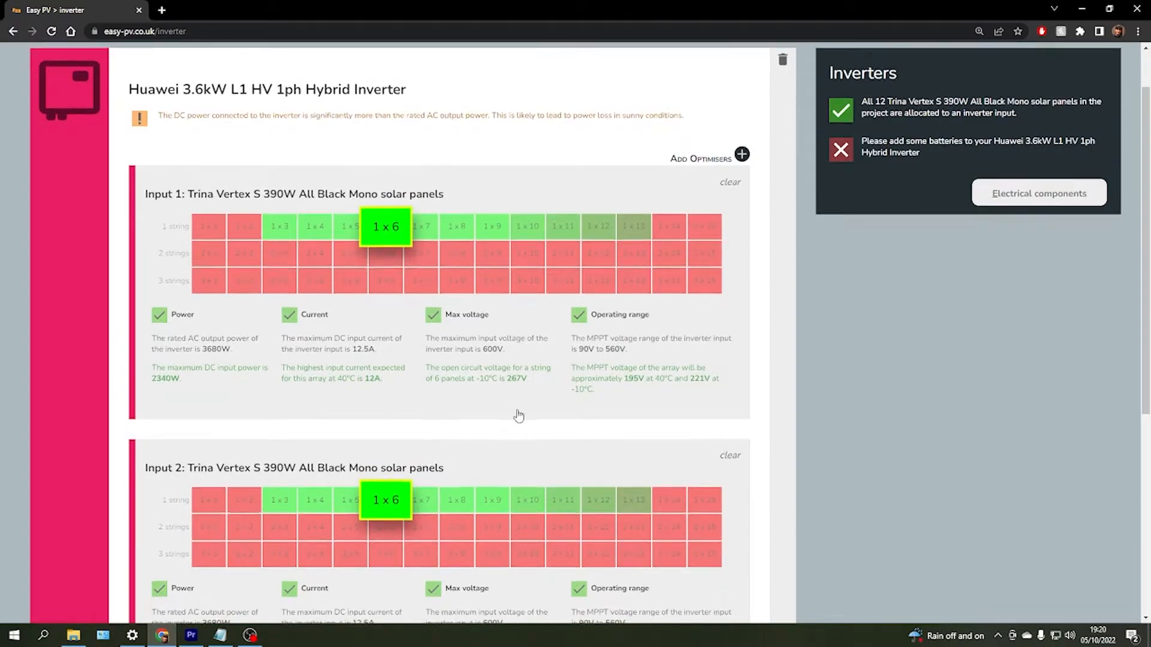
scroll(516, 415, down, 1)
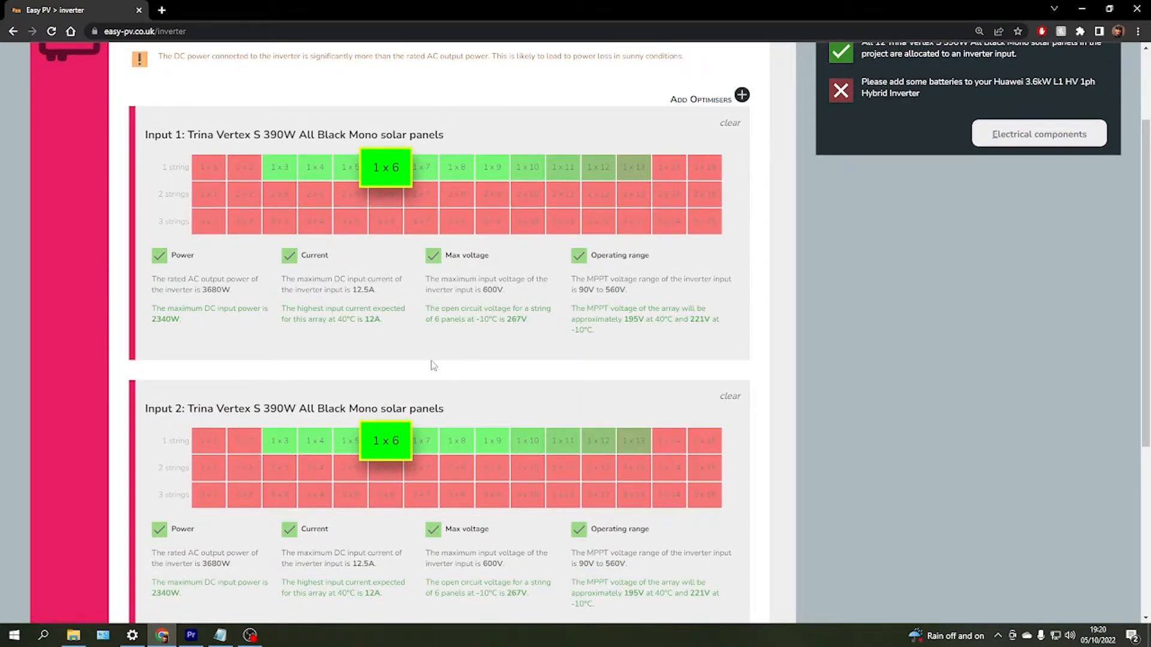
scroll(438, 389, up, 1)
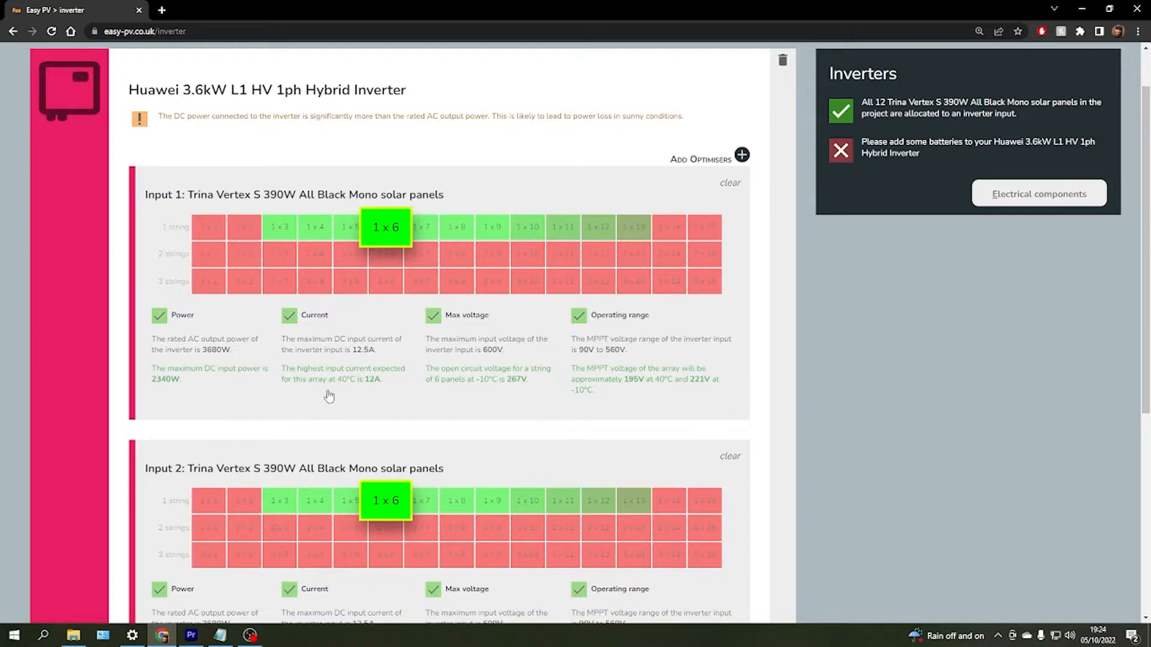
scroll(671, 406, up, 1)
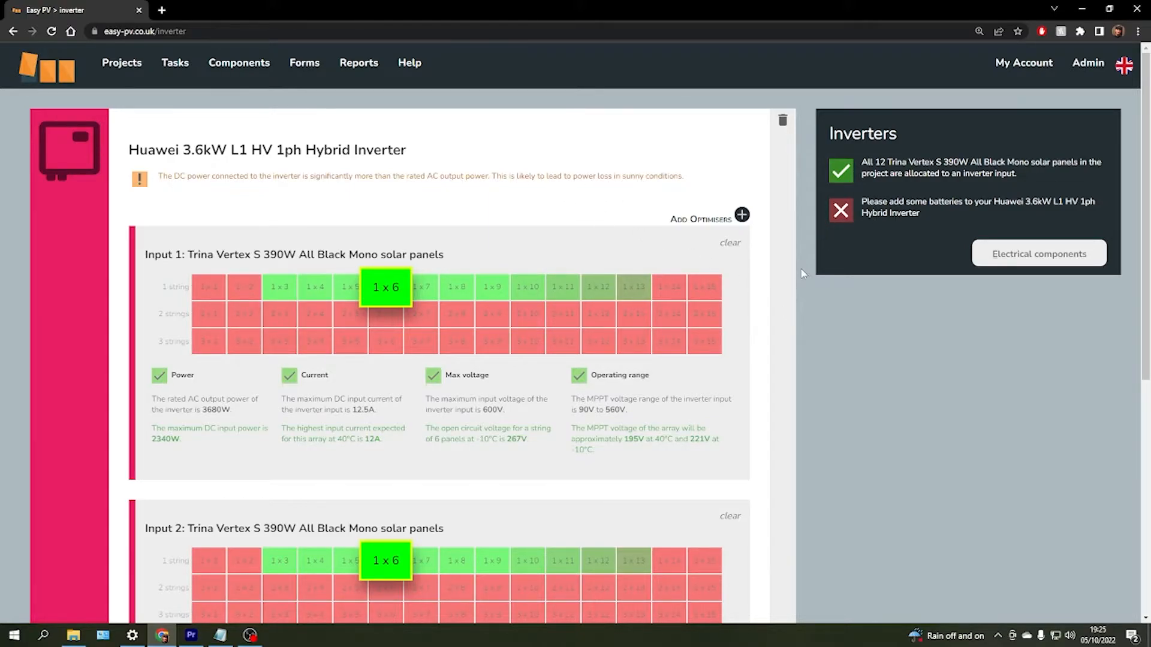
Step: Try to continue to the electrical components, cancel, and assign 2 Huawei LUNA 5KWh Lithium Ion Batteries to the inverter
click(1016, 258)
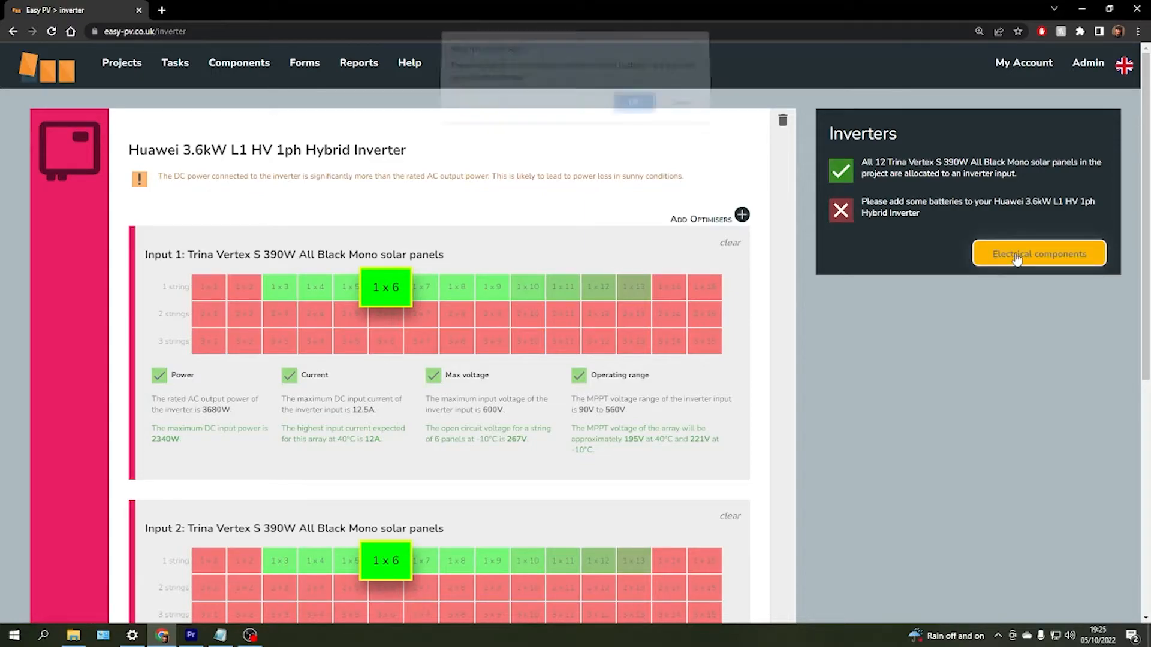
click(679, 110)
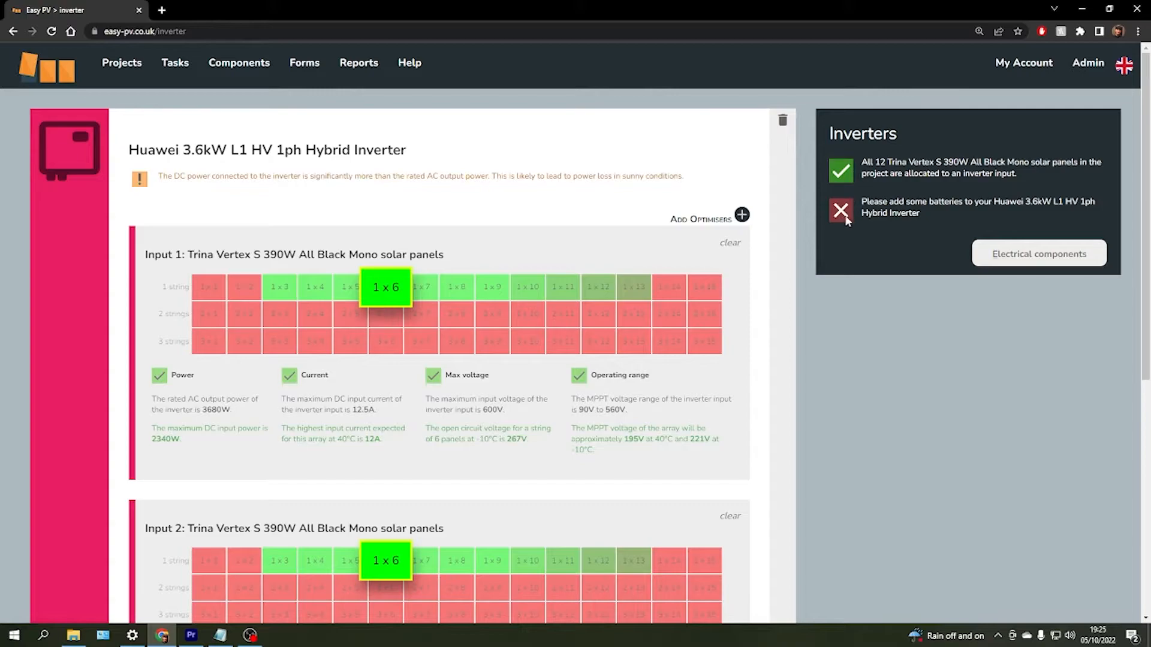
scroll(799, 247, down, 7)
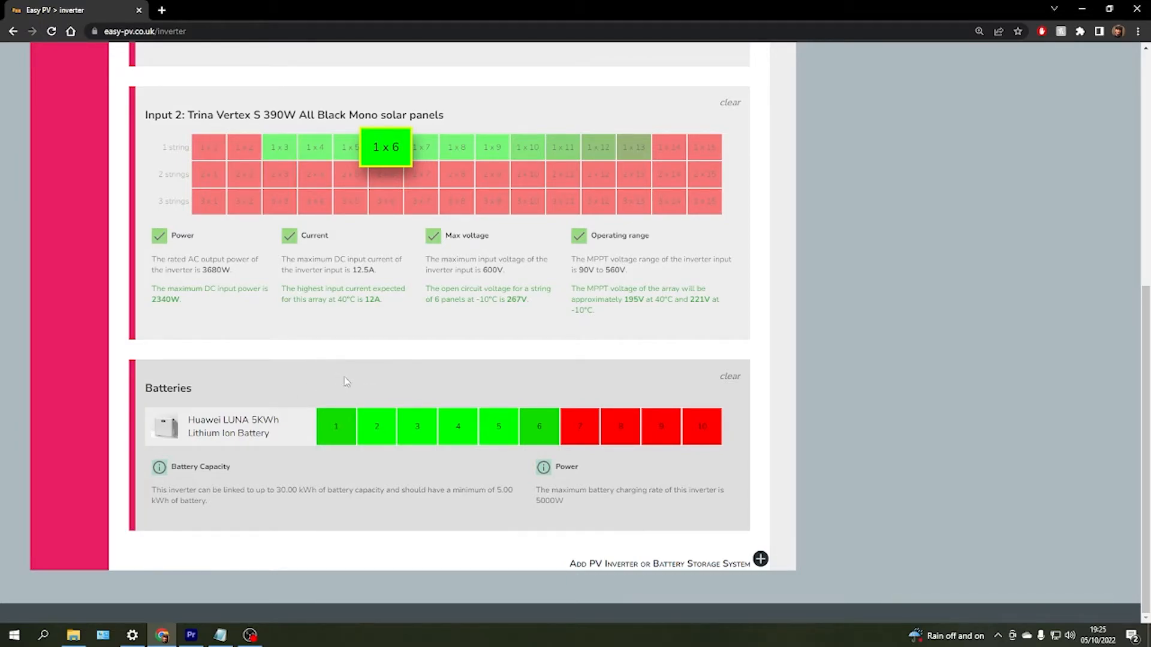
click(380, 429)
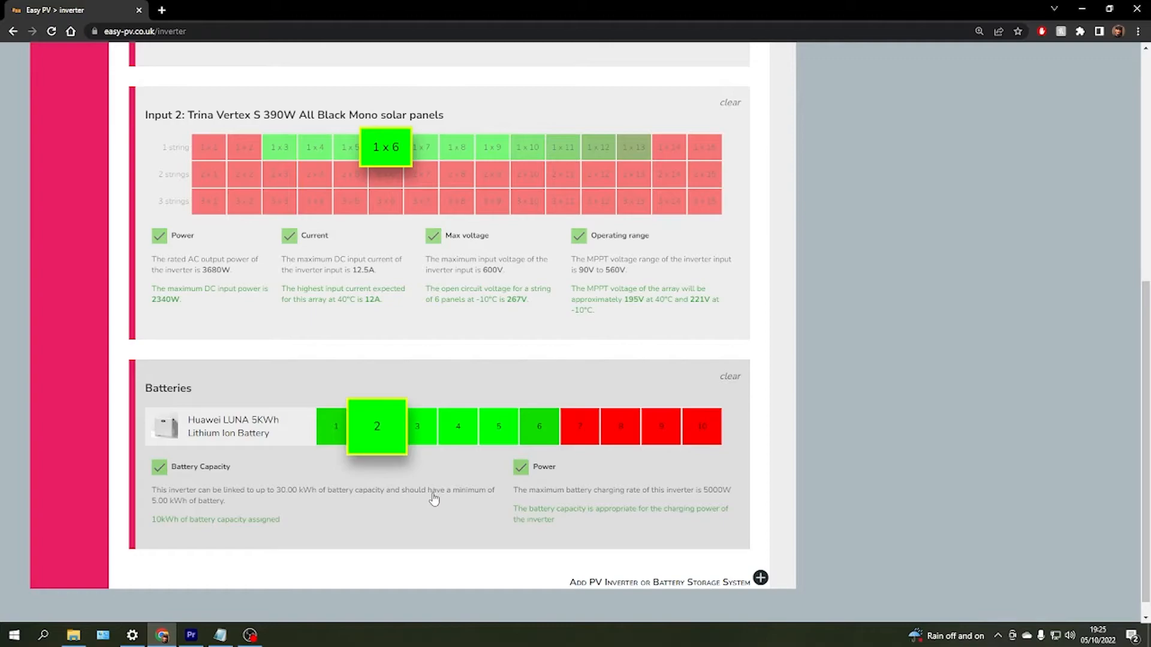
click(331, 429)
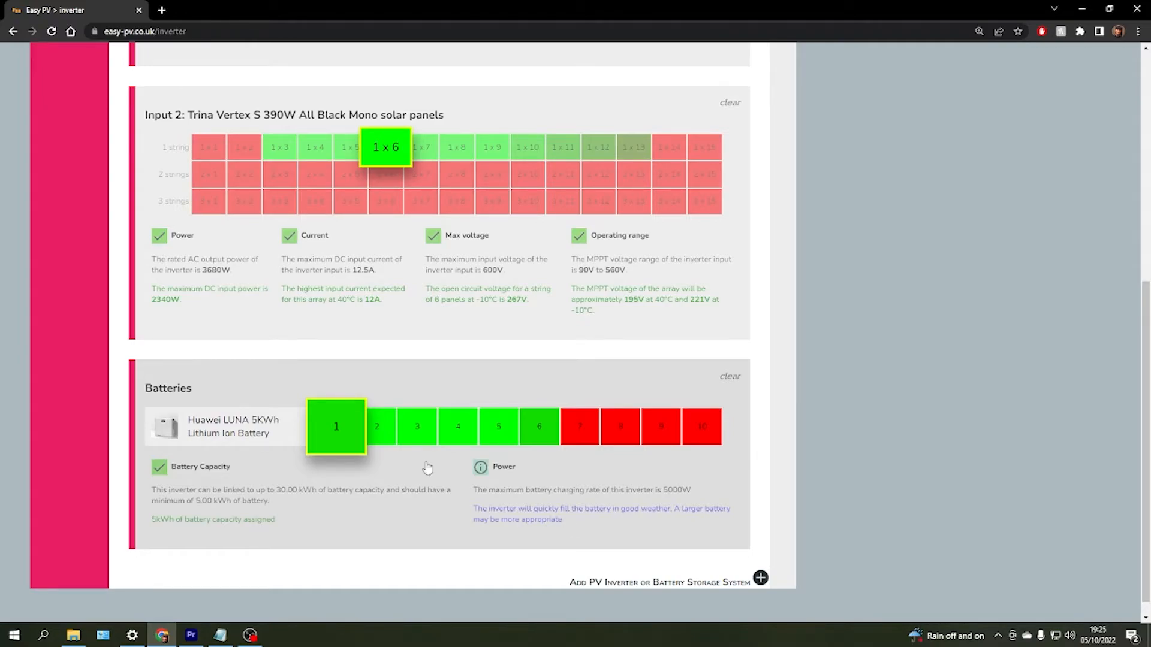
click(383, 443)
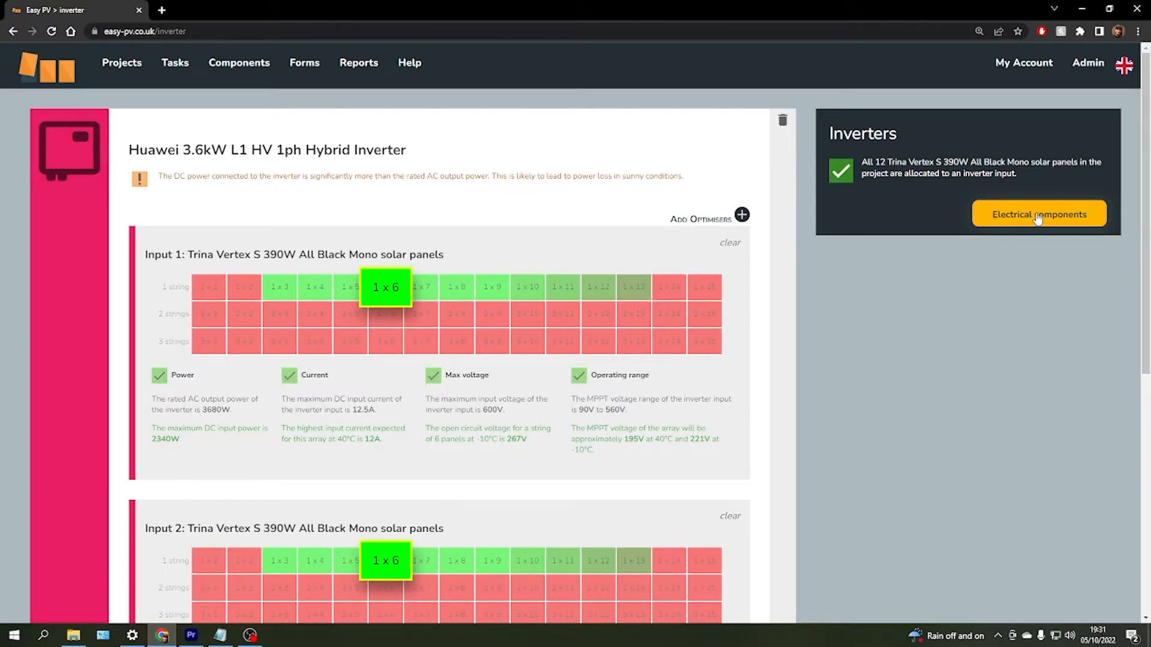
Step: Continue to the electrical components, expand the isolator rating checks and keep IMO DC isolator 16A 2p 1string for Input 1
click(1037, 217)
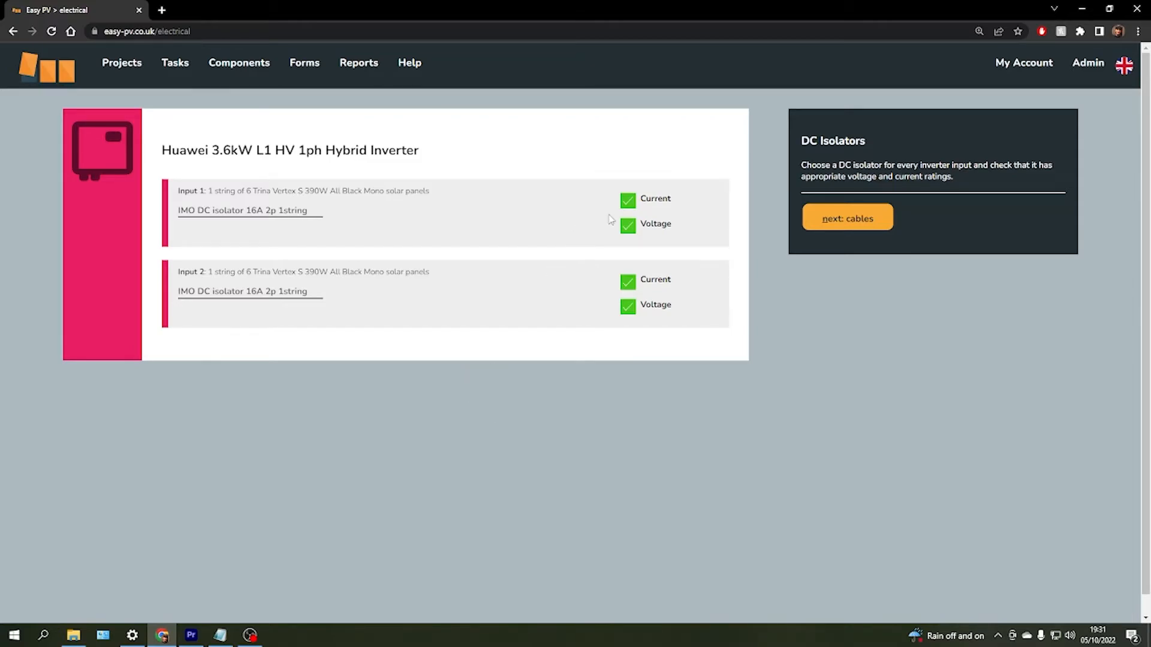
click(641, 215)
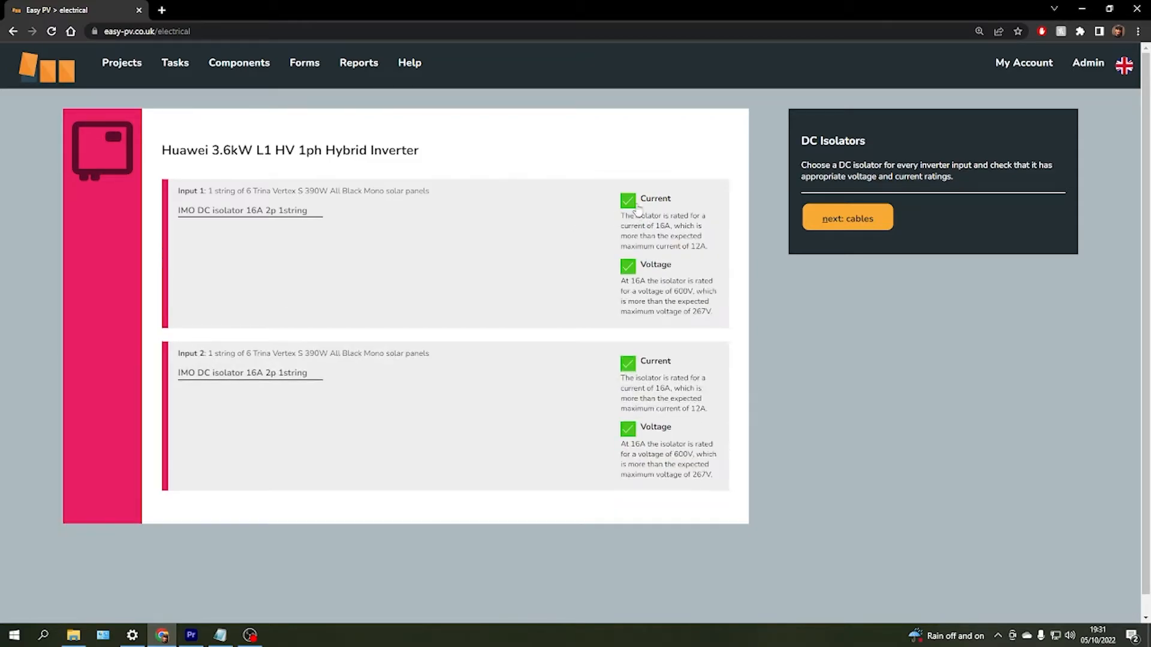
click(292, 214)
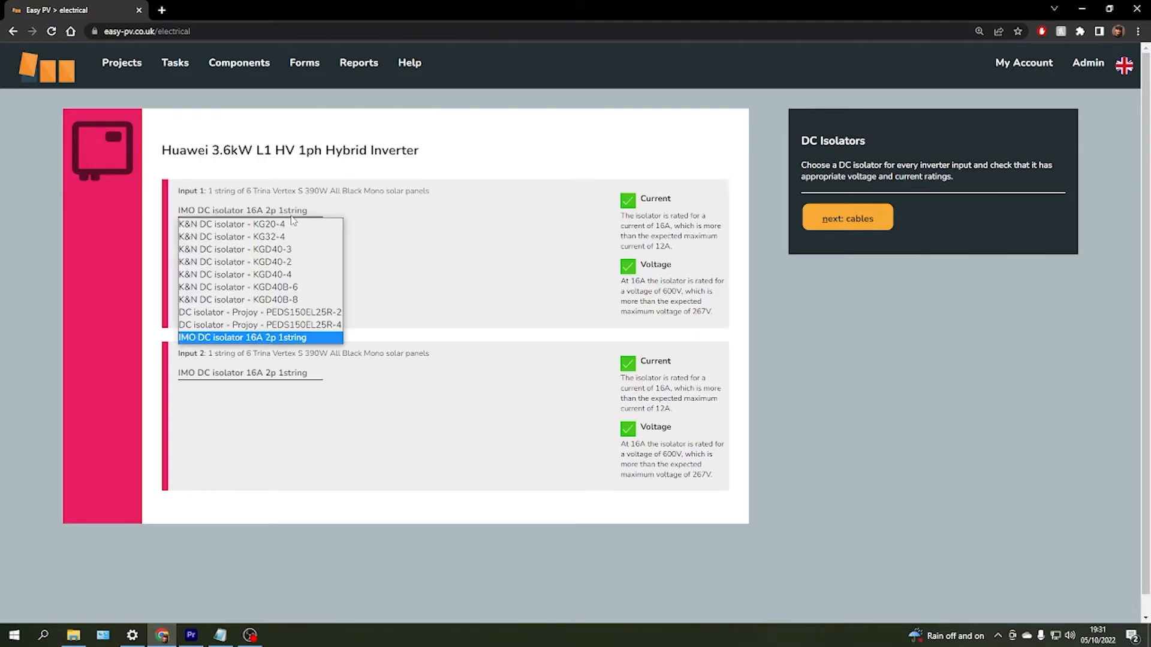
click(288, 340)
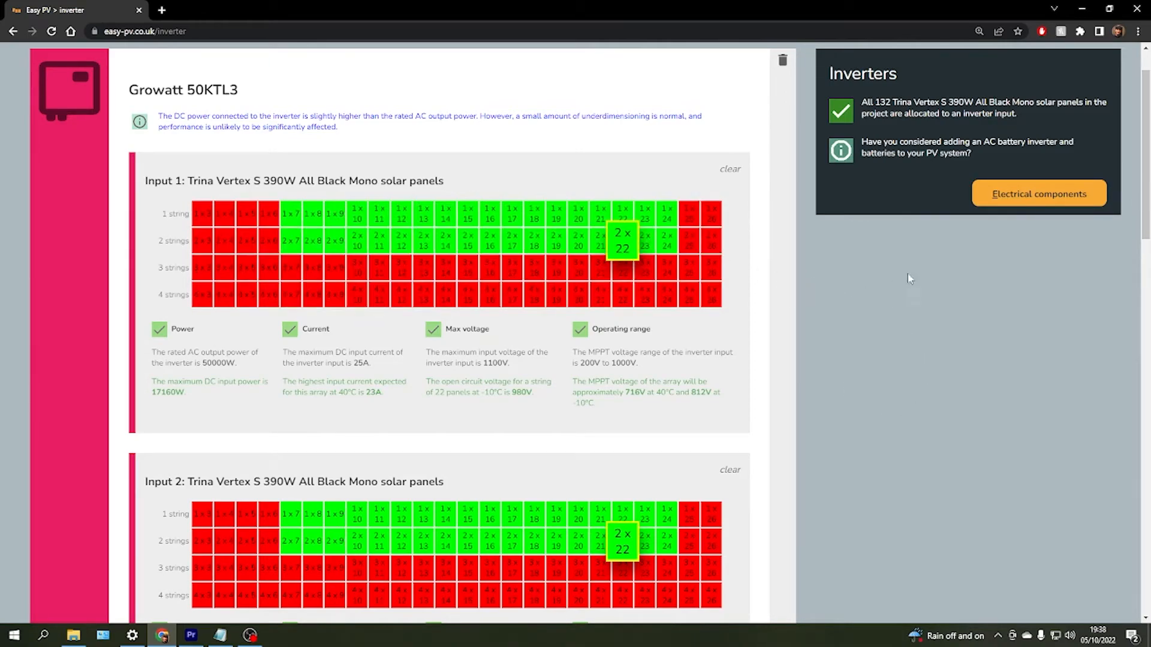
Step: In the Growatt 50KTL3 project's electrical components, set Input 1's isolator to K&N DC isolator - KGD40-4 and review the rating details
click(1019, 194)
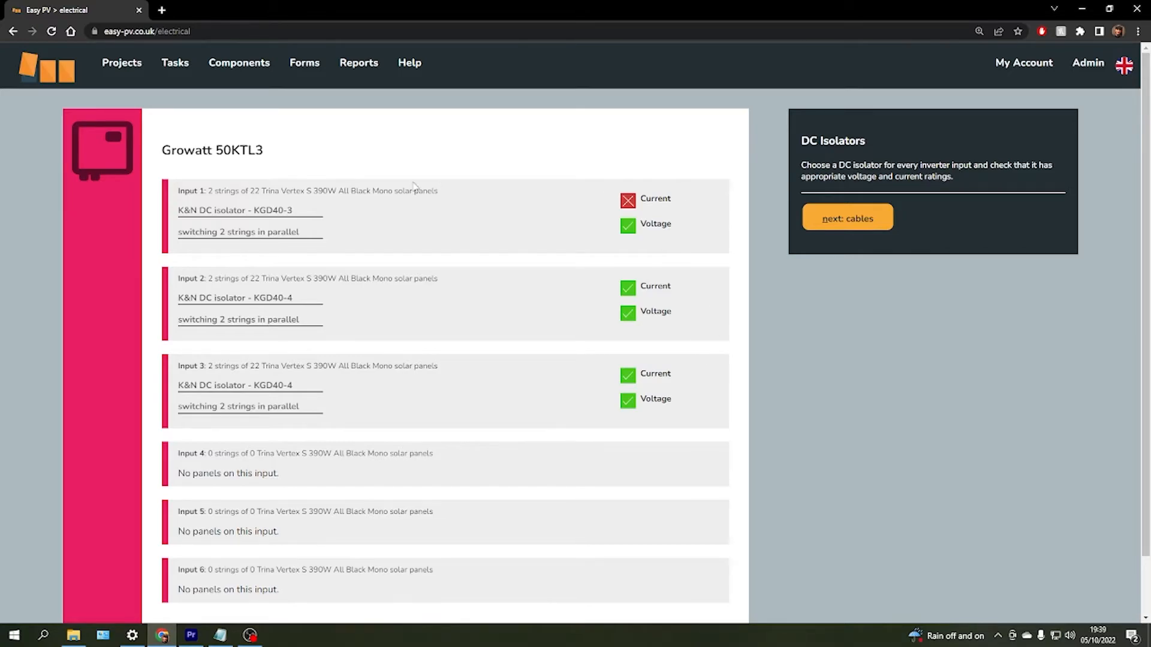
click(287, 214)
click(285, 273)
click(676, 215)
scroll(729, 288, down, 1)
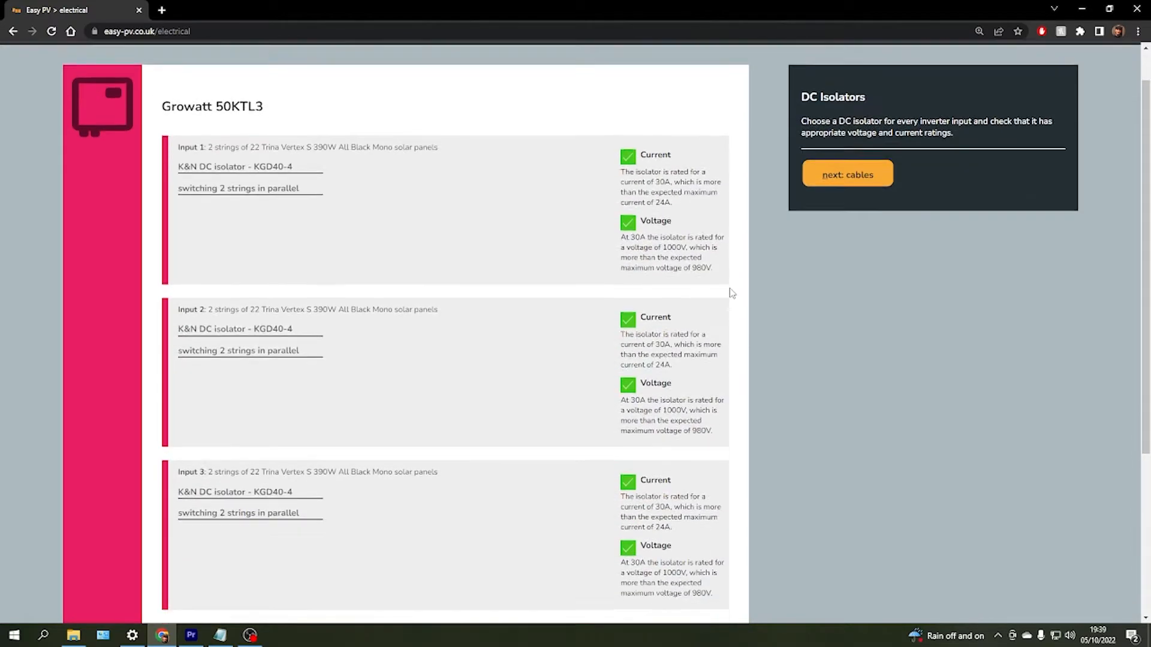
Step: Return to the Growatt 50KTL3 project's inverter page and review the panel string allocations across all six inputs
scroll(724, 316, up, 1)
click(277, 213)
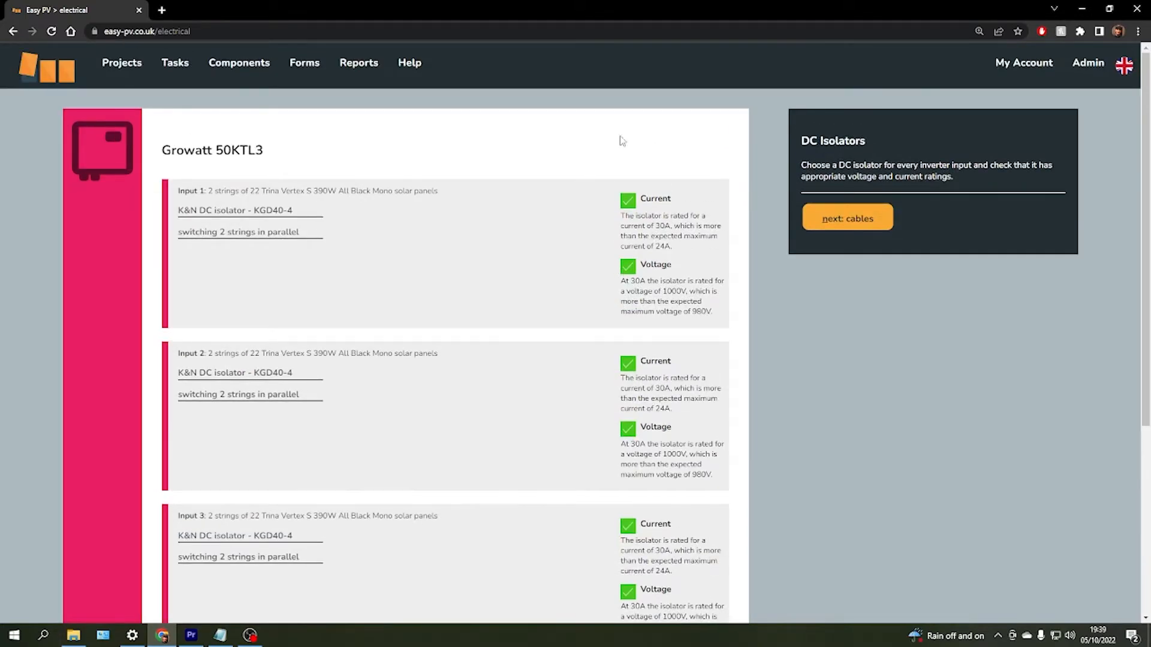
mouse_move(127, 82)
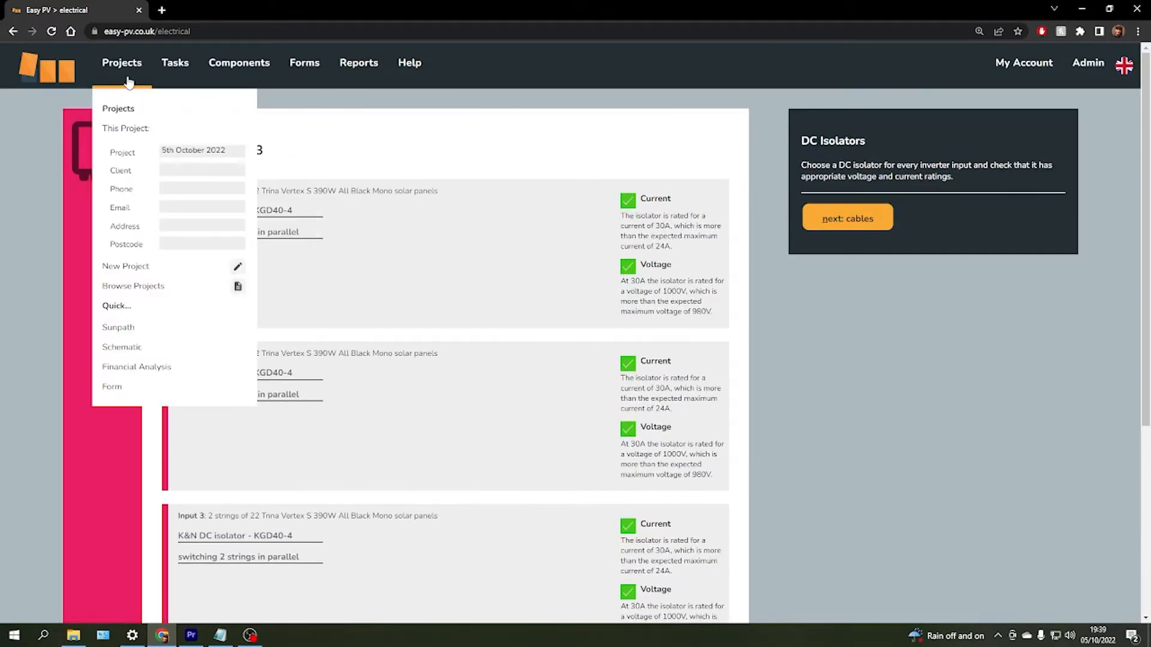
mouse_move(175, 62)
click(226, 214)
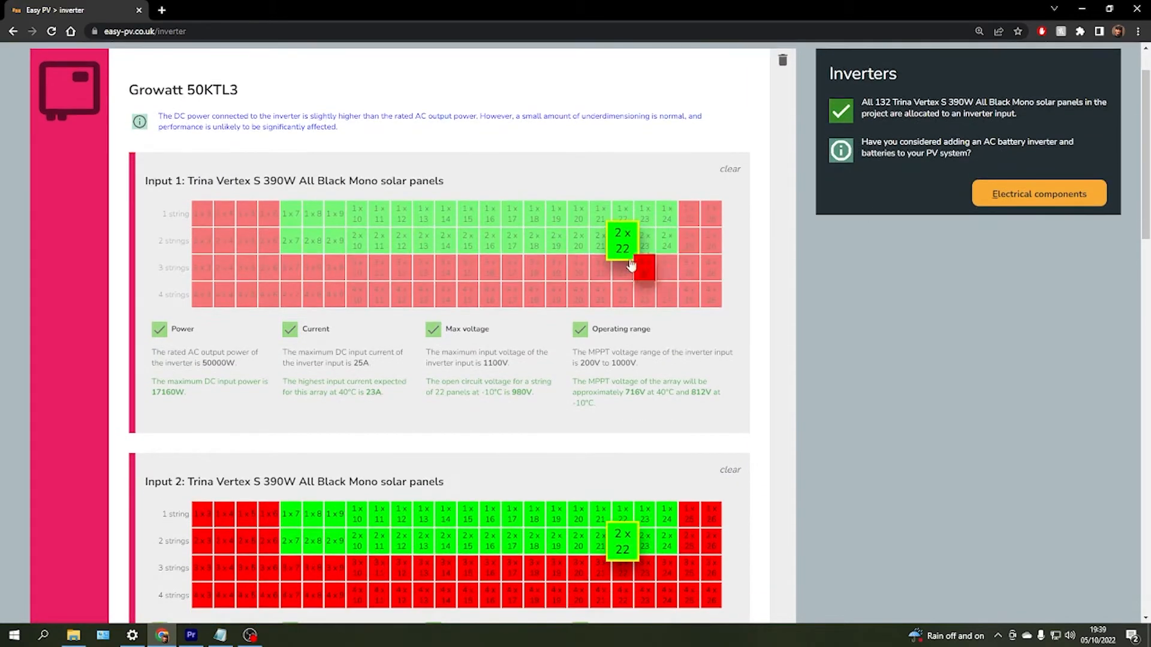
scroll(629, 246, down, 10)
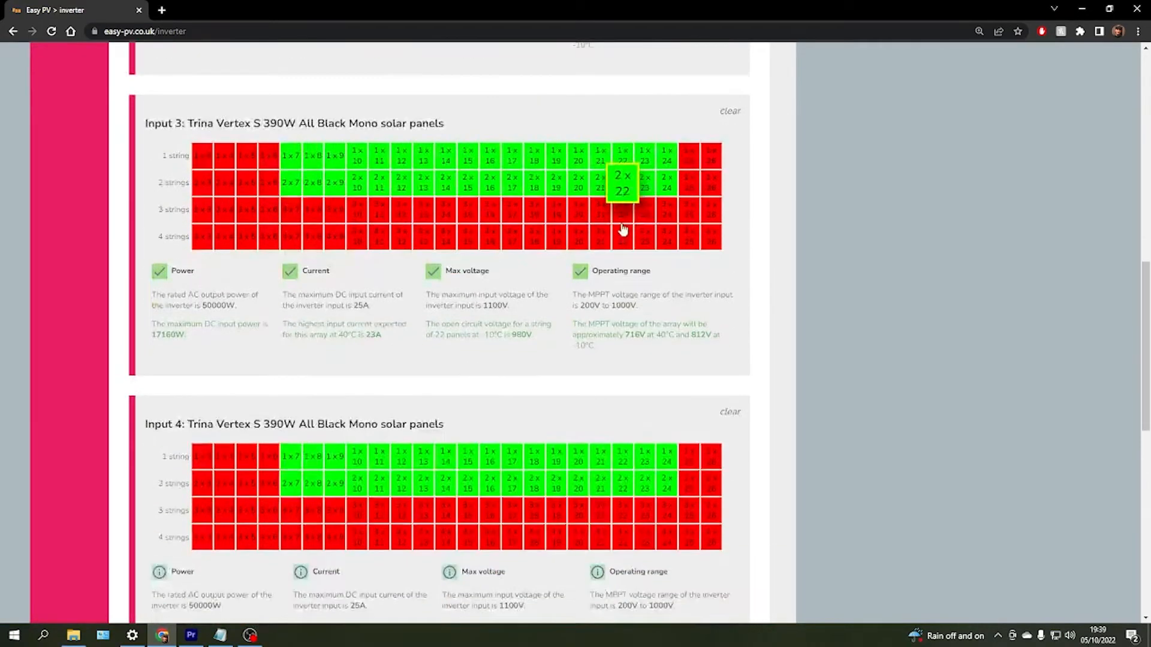
scroll(623, 228, down, 10)
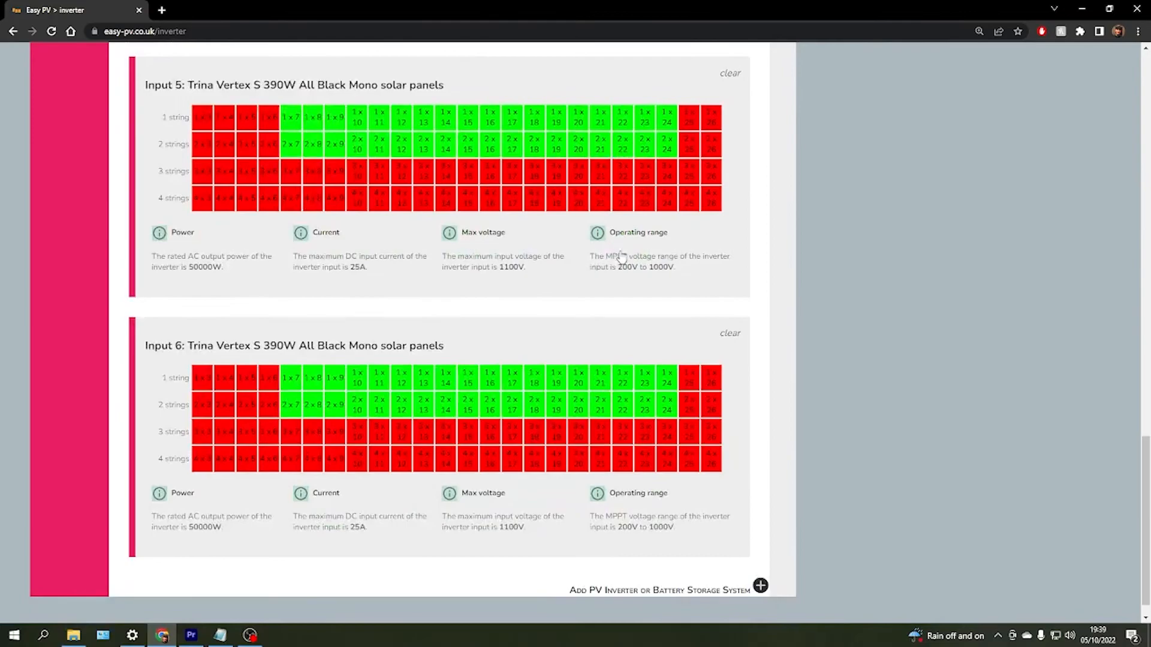
scroll(622, 257, up, 20)
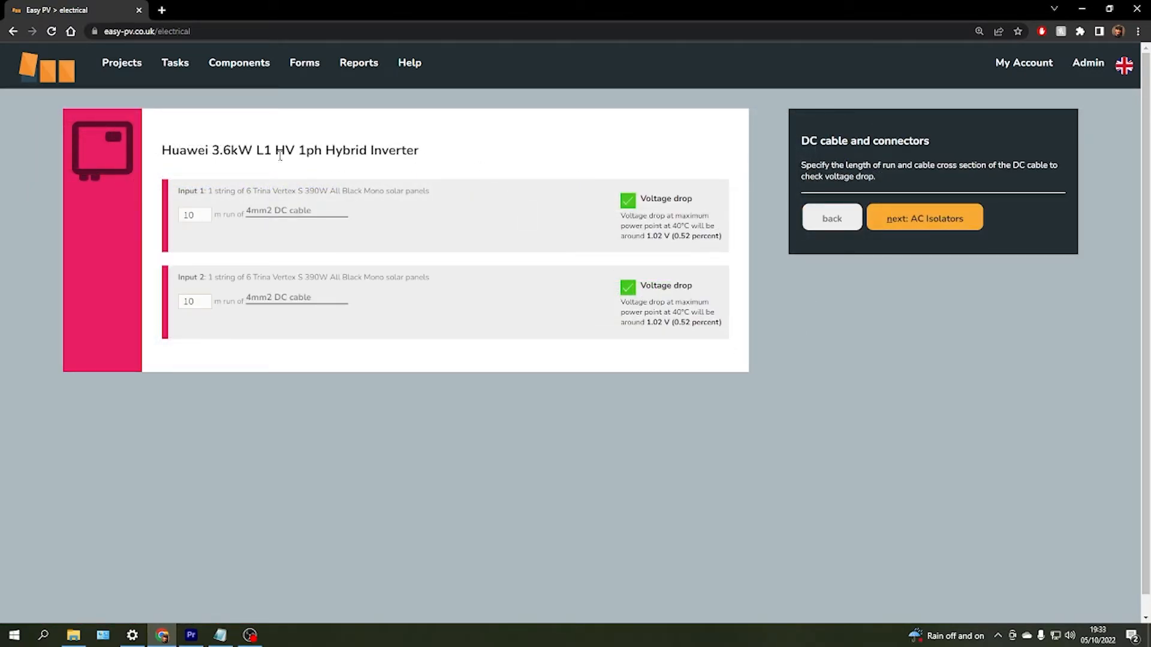
Step: Set the Huawei hybrid inverter's Input 1 DC cable run to 20 m, choose its cable size and continue to the AC isolators
drag(201, 223, 180, 221)
text(20)
click(291, 216)
click(294, 237)
click(922, 223)
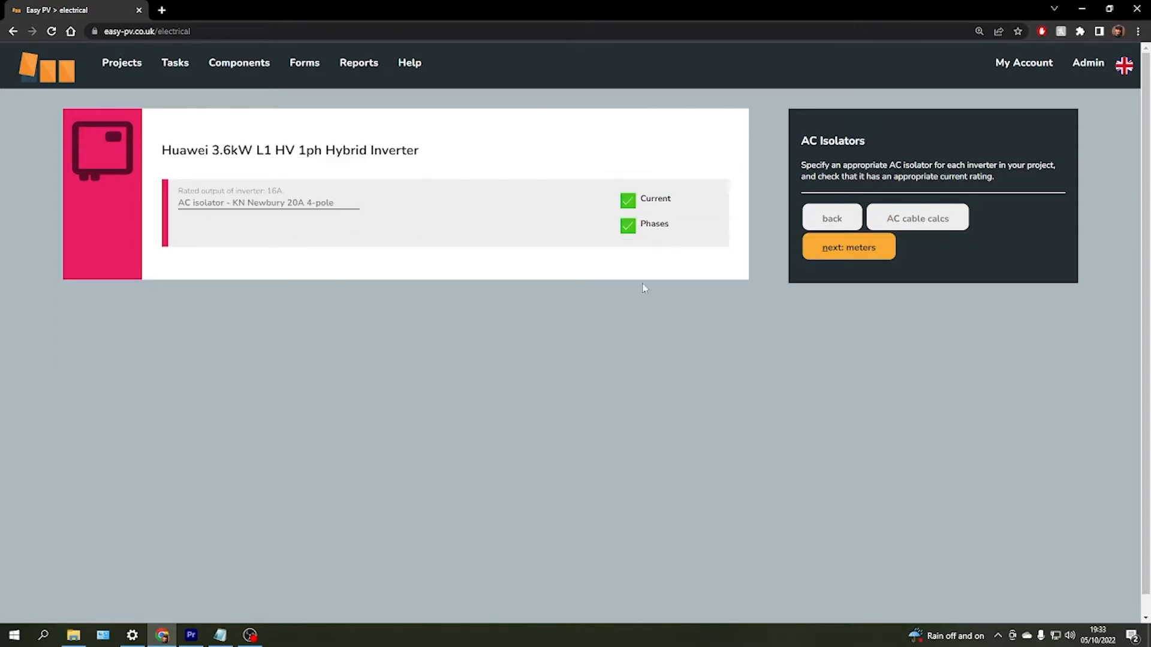
Step: Keep AC isolator - KN Newbury 20A 4-pole and continue through the AC cable calculations and meter selection to the extras
click(295, 207)
click(490, 213)
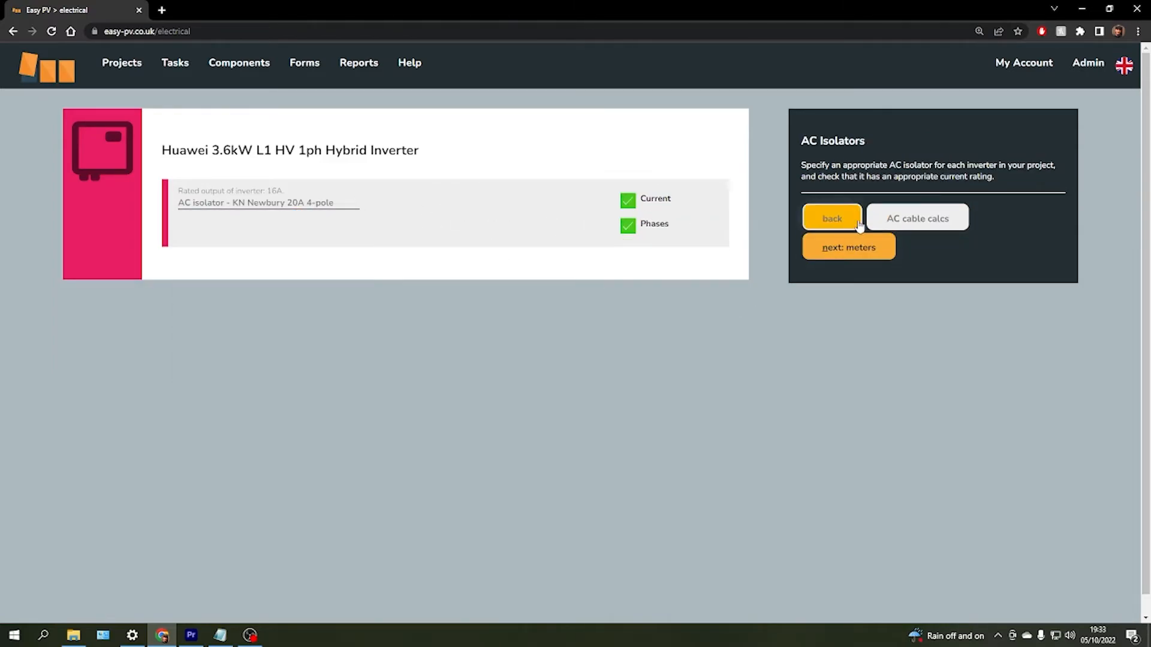
click(891, 227)
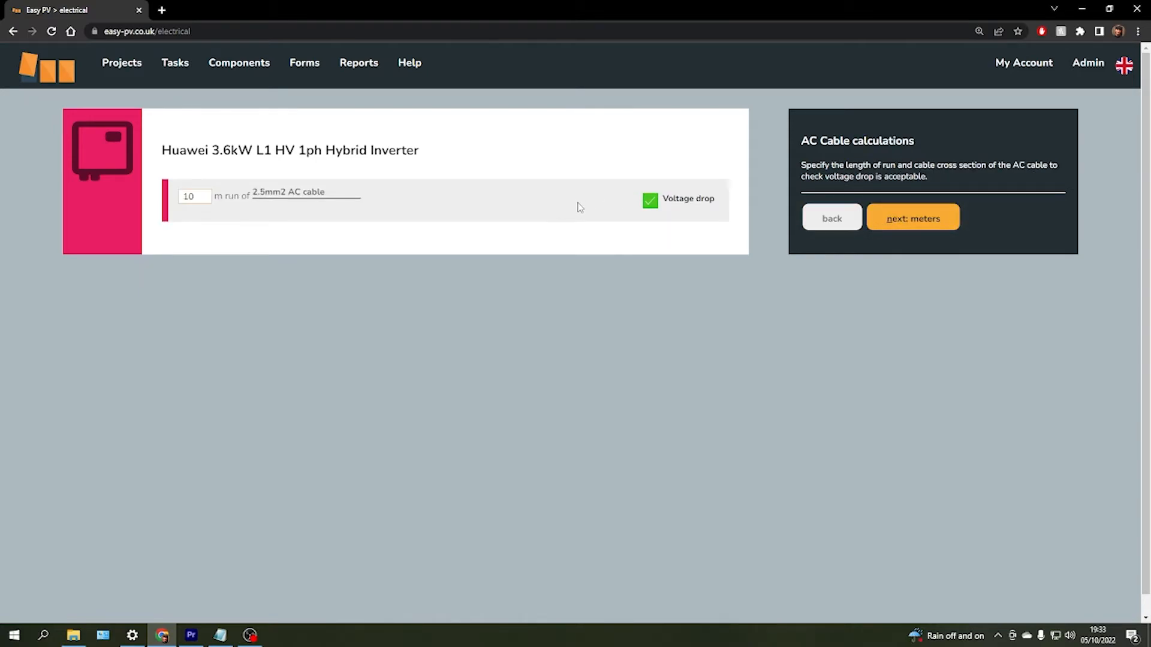
click(912, 227)
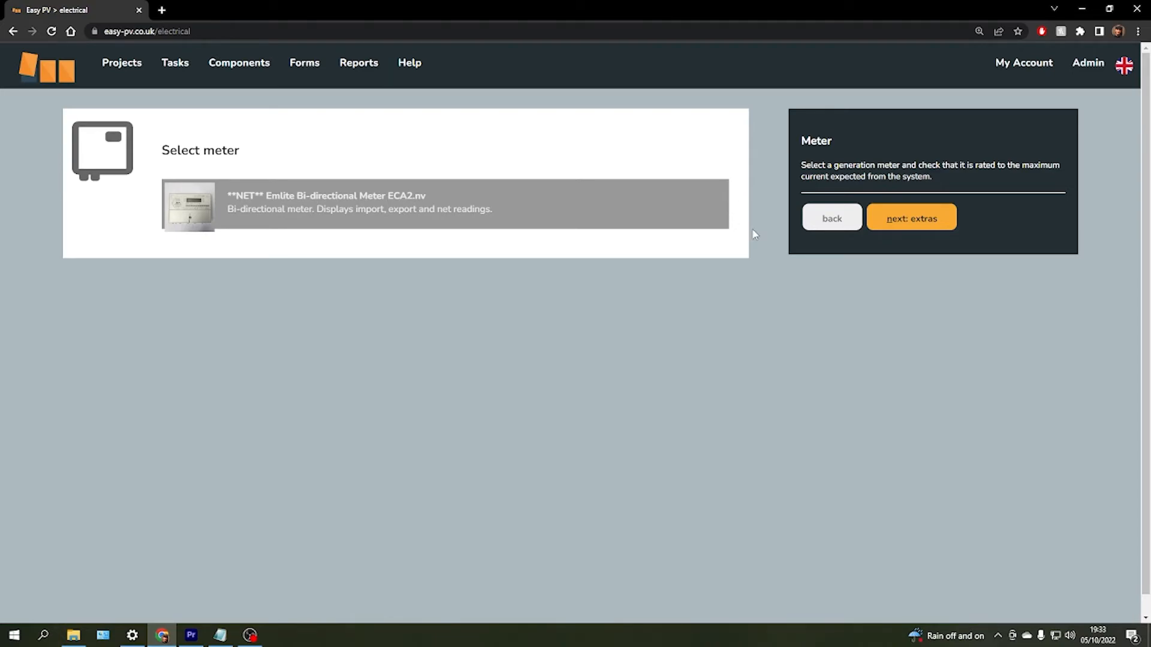
click(914, 219)
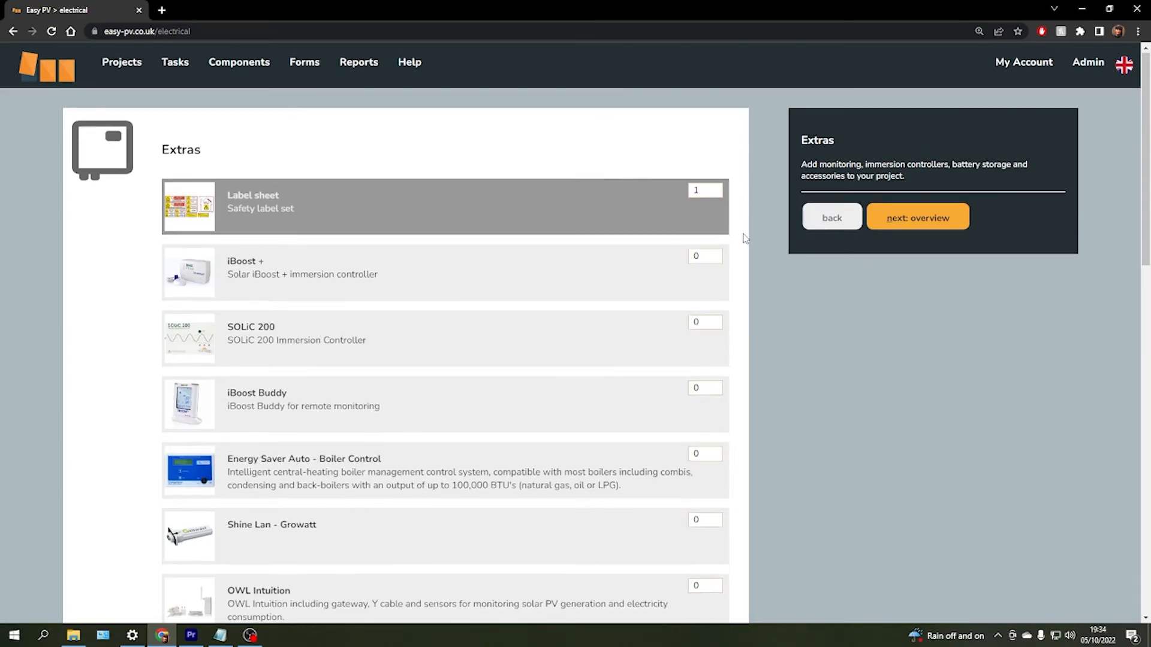
Step: Review the full list of extras, including the selected Huawei LUNA BMS and Smart Power Sensor, and continue to the project overview
scroll(743, 238, down, 15)
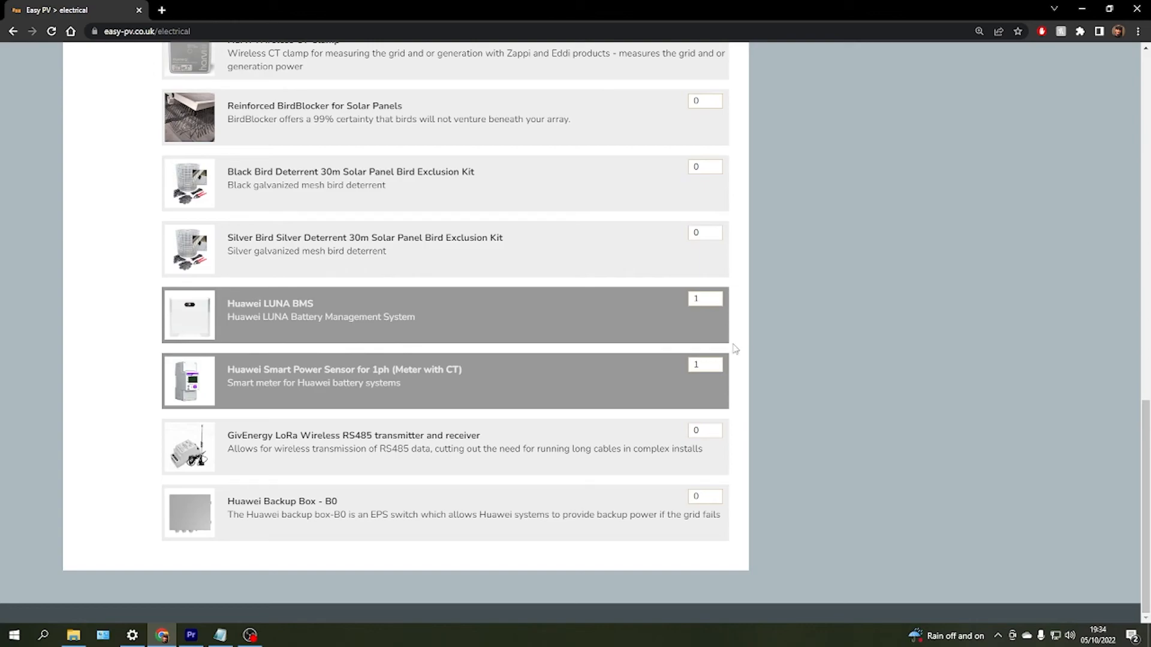
scroll(738, 355, up, 20)
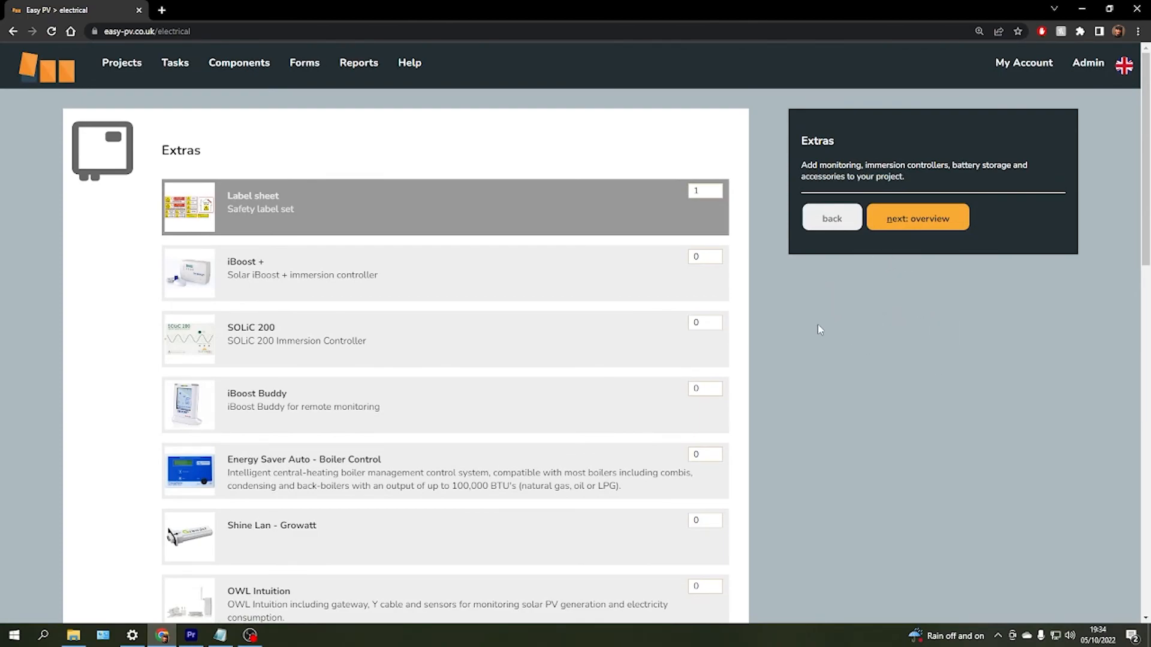
scroll(741, 330, down, 5)
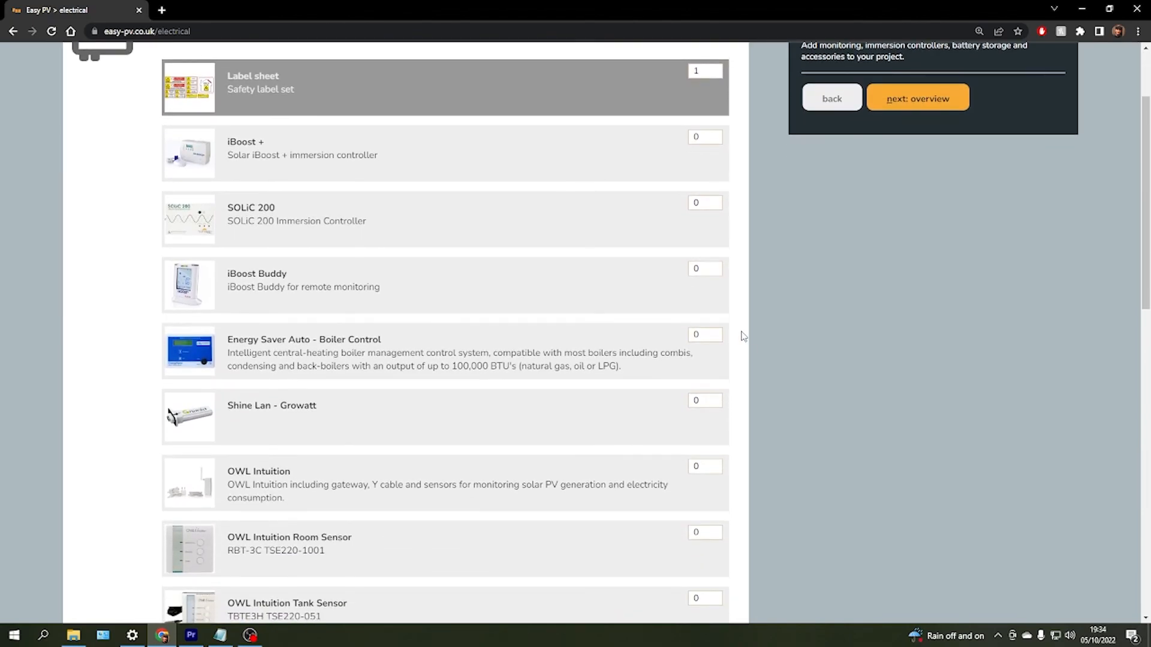
scroll(743, 325, down, 10)
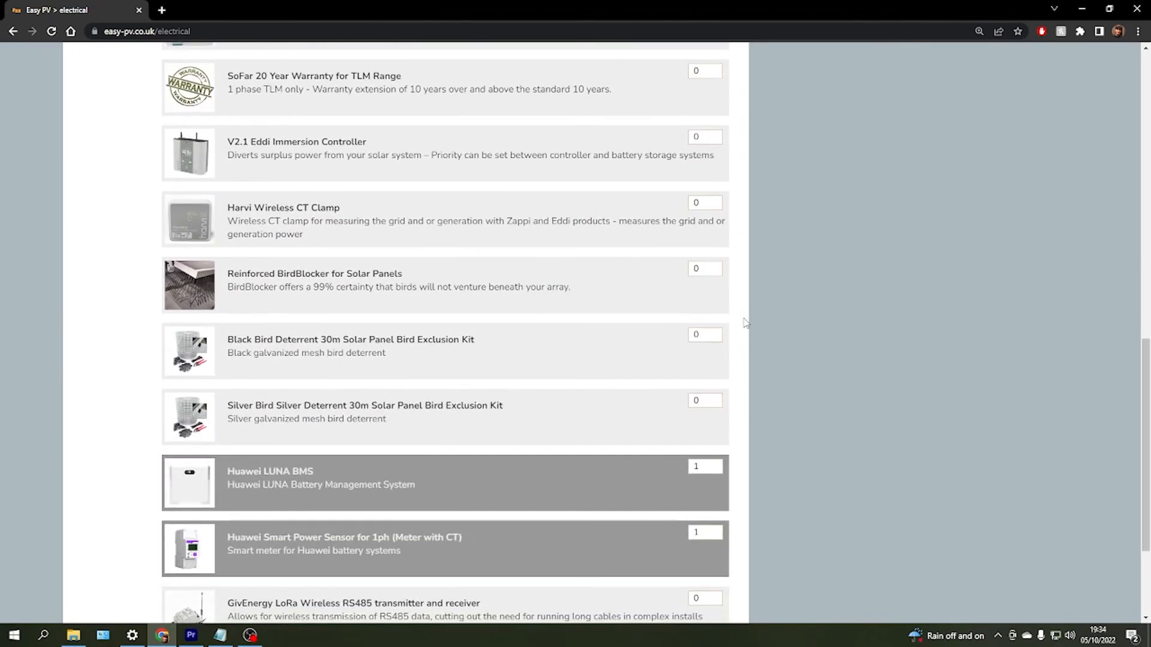
scroll(745, 322, up, 15)
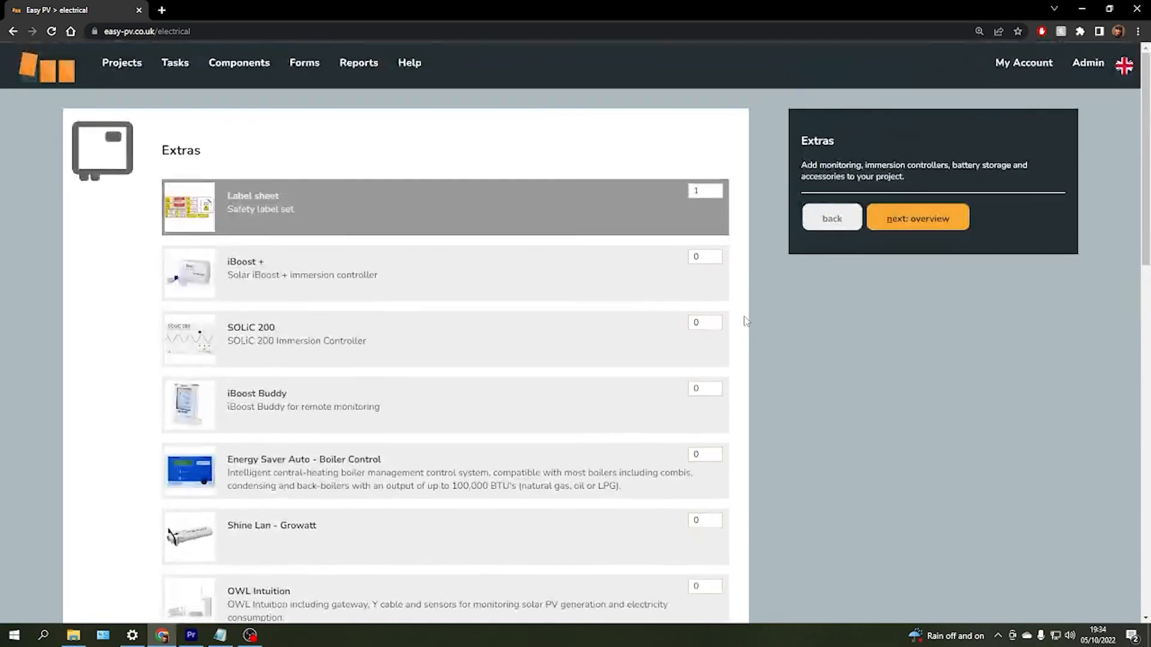
click(933, 220)
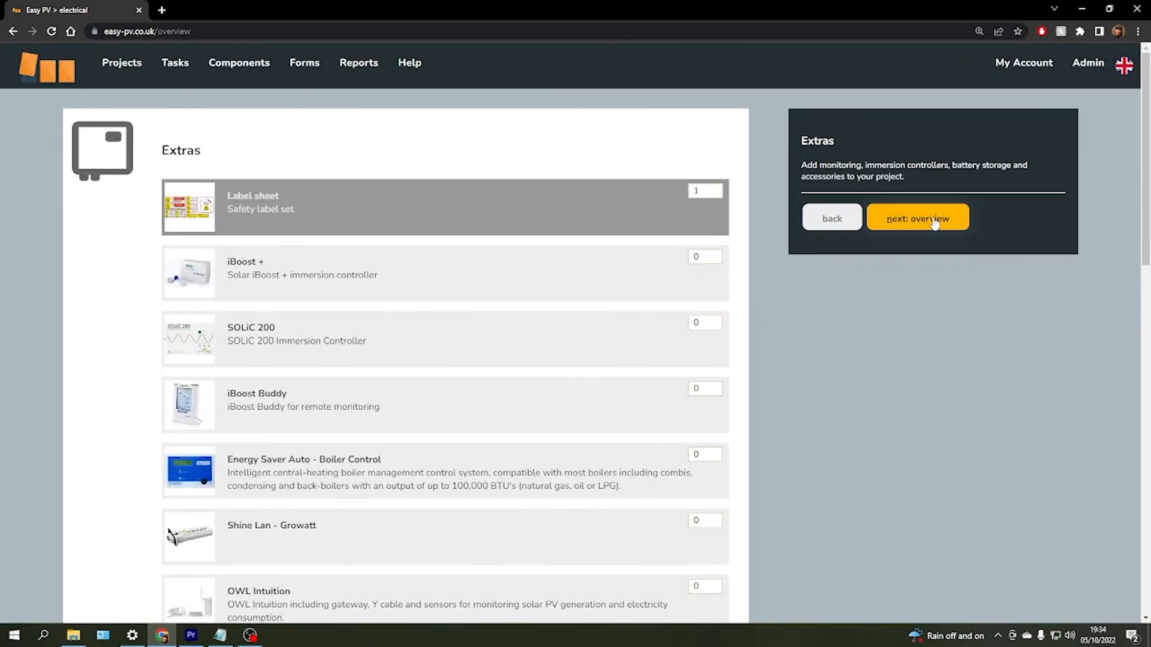